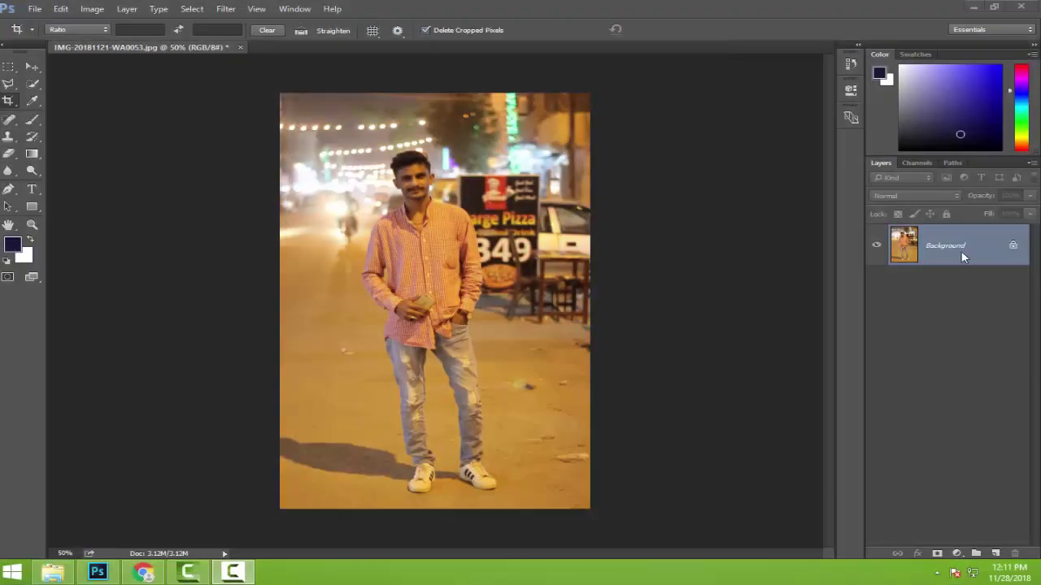
Duplicate the Background layer to create a Background copy.
click(955, 254)
right_click(958, 251)
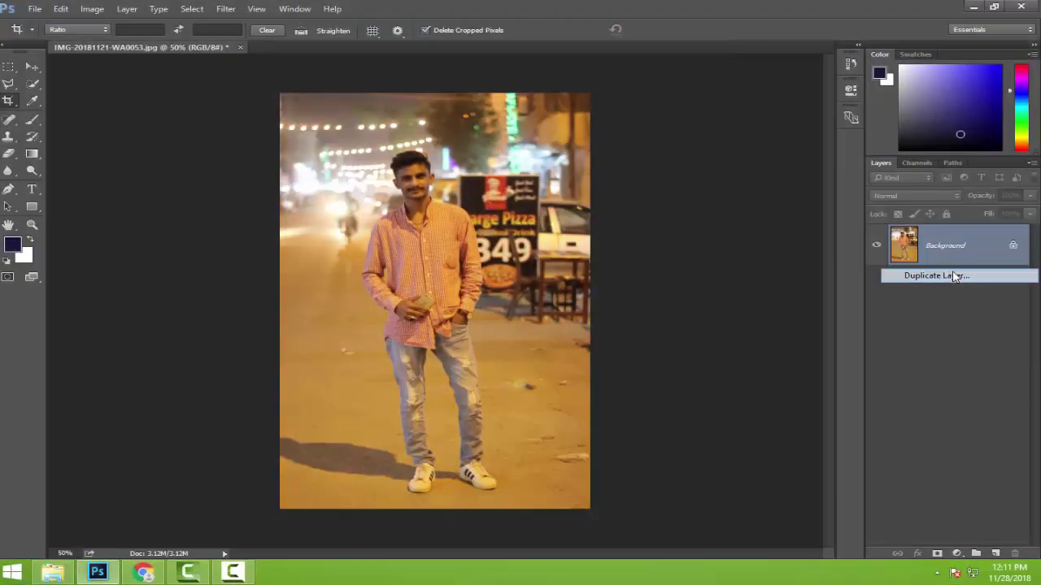
click(952, 274)
click(642, 173)
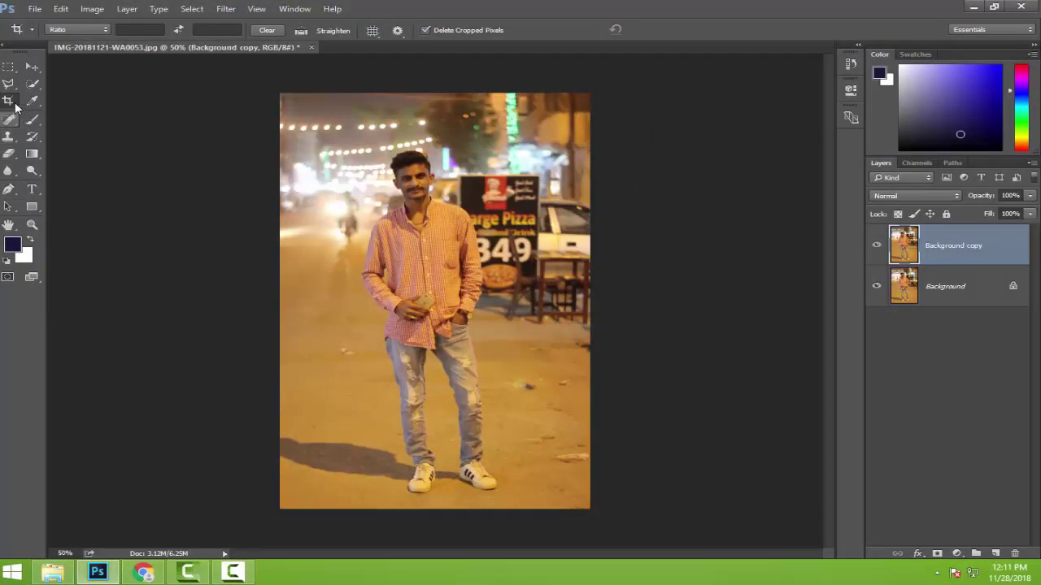
Crop the photo narrower on the right, straighten it slightly, and view at 50%.
click(423, 296)
drag(593, 290, 579, 289)
drag(431, 83, 538, 57)
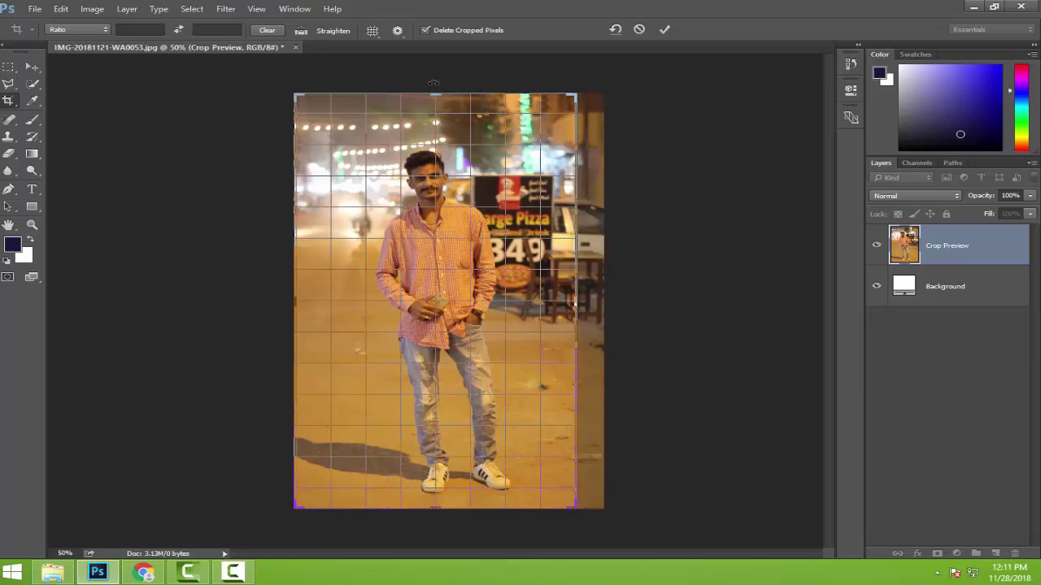
click(665, 30)
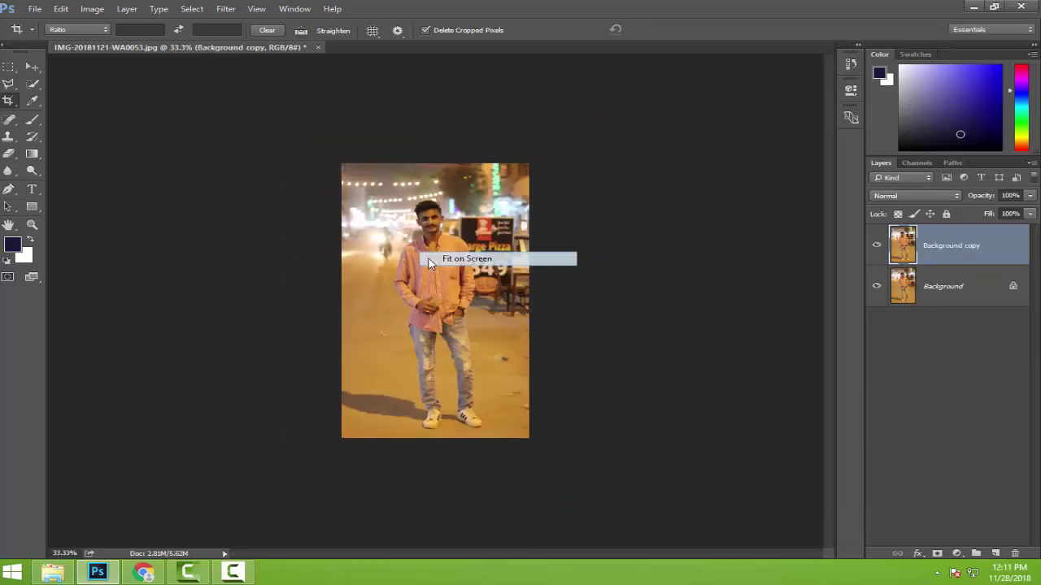
click(417, 249)
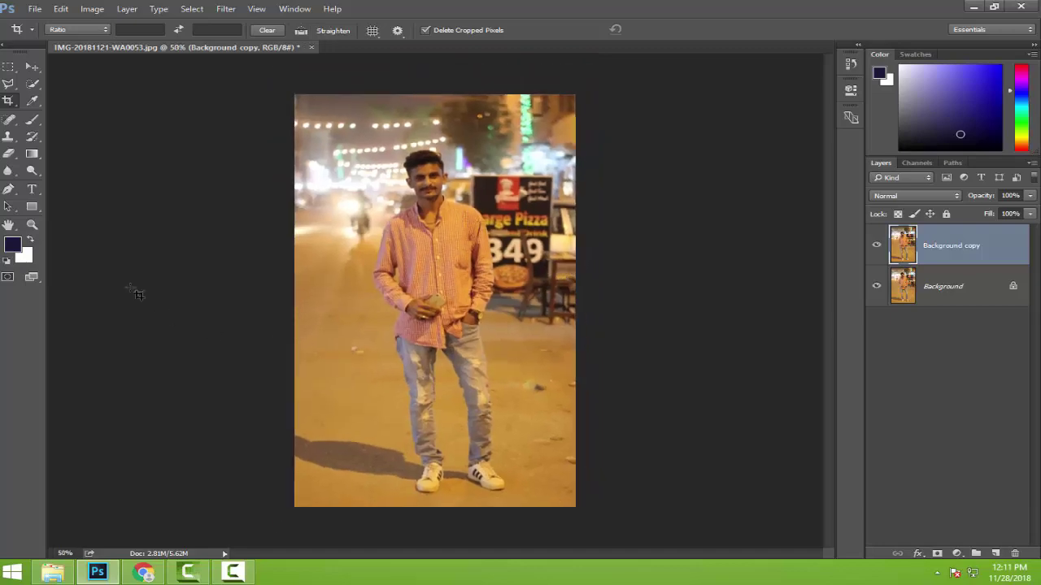
click(226, 9)
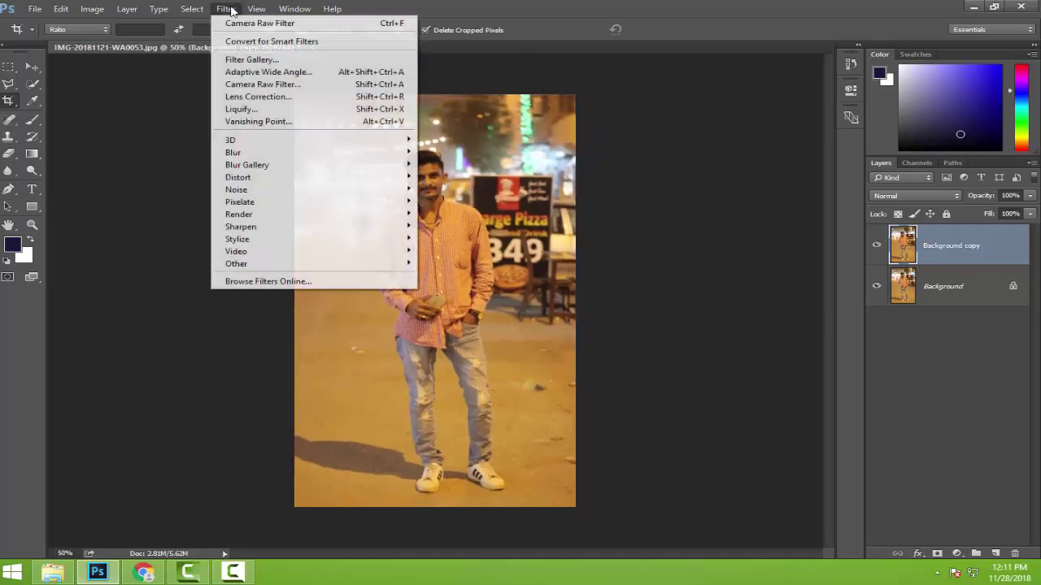
In Camera Raw, set Temperature -37, Highlights -100, Shadows +96, Whites +28, Blacks -17, Vibrance +23.
click(277, 84)
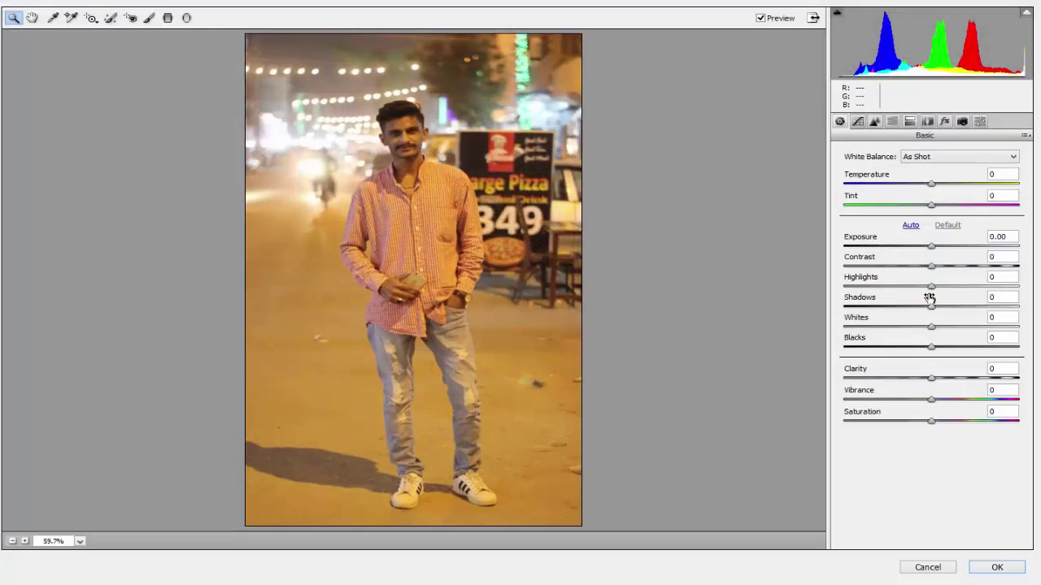
drag(931, 290, 818, 290)
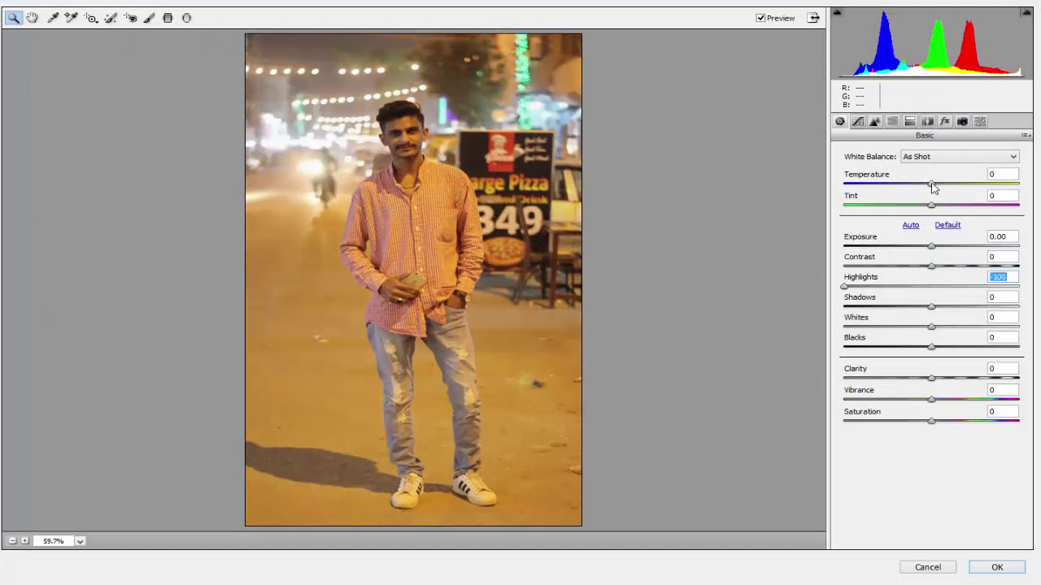
drag(932, 183, 900, 184)
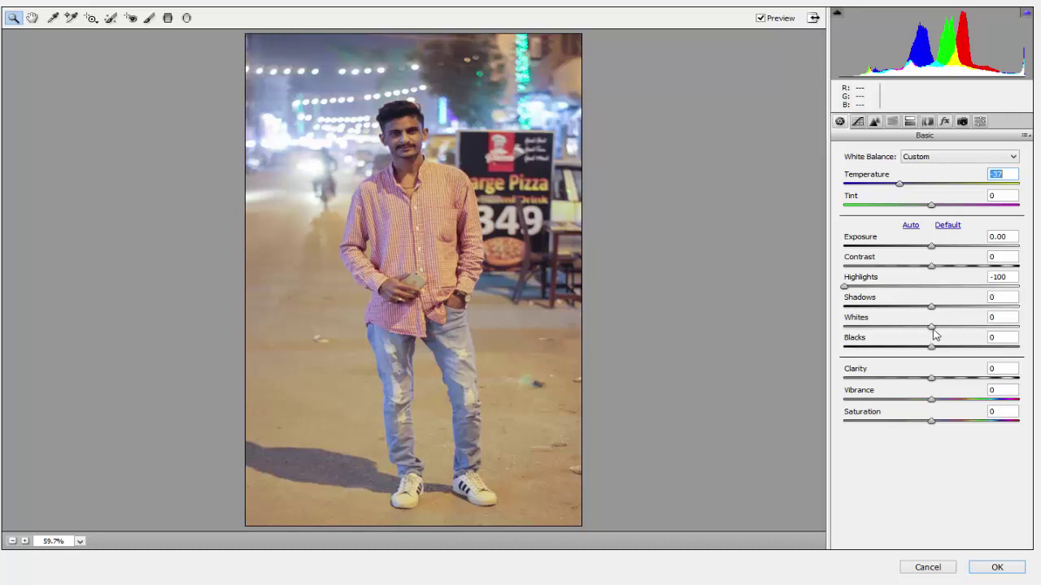
drag(931, 326, 1015, 307)
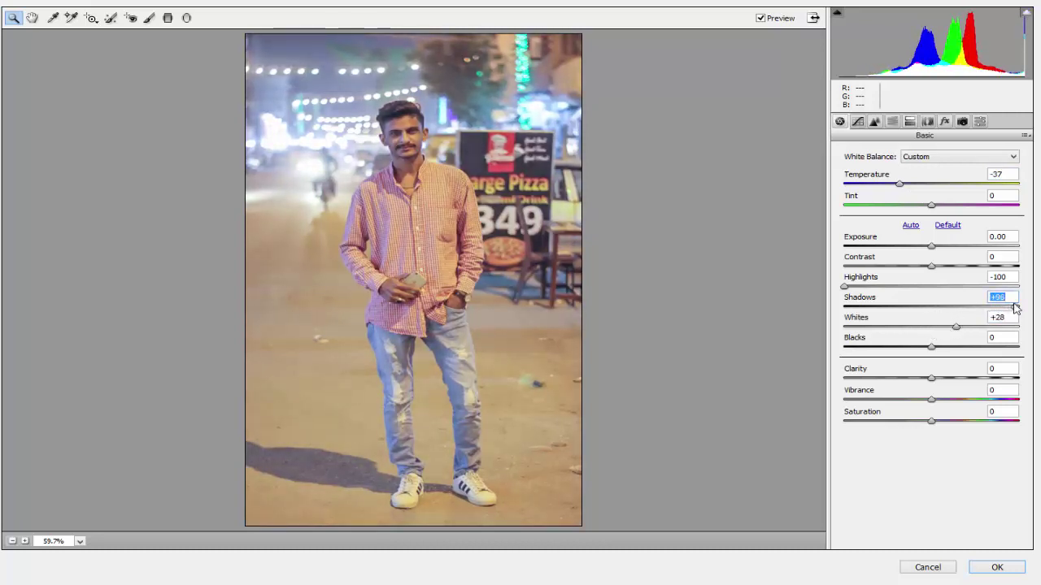
mouse_move(931, 348)
mouse_down()
mouse_move(903, 347)
mouse_move(917, 348)
mouse_up()
drag(931, 400, 951, 400)
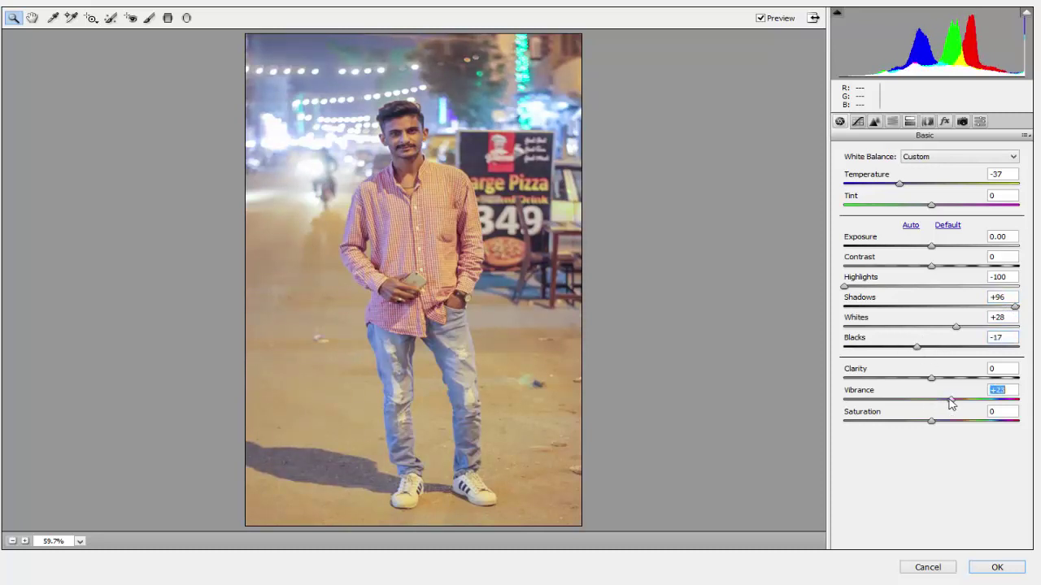
In HSL, set saturation Yellows -78, Blues +58, Reds -15, and raise Oranges luminance.
click(892, 122)
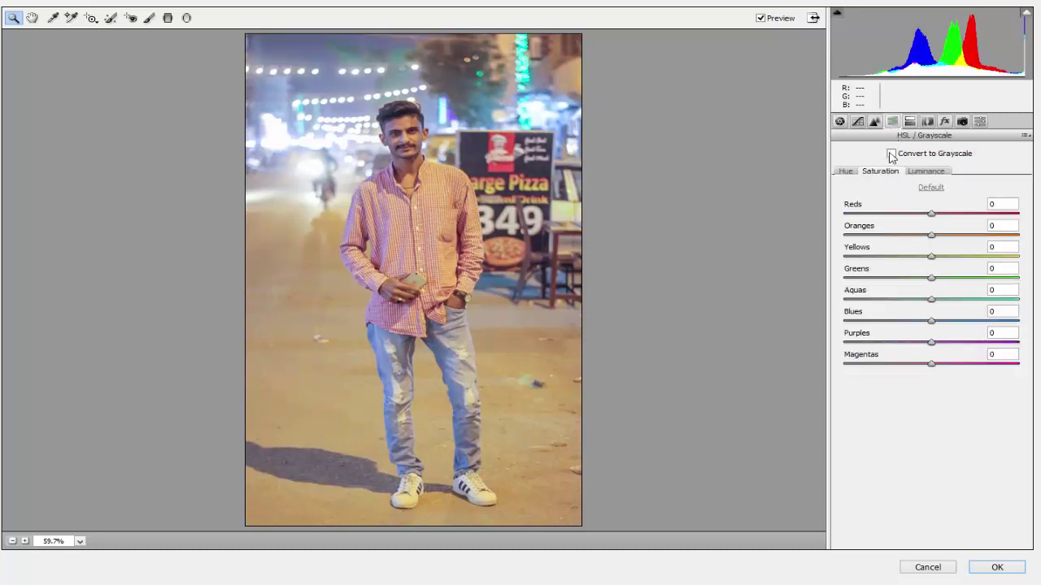
drag(931, 259, 862, 259)
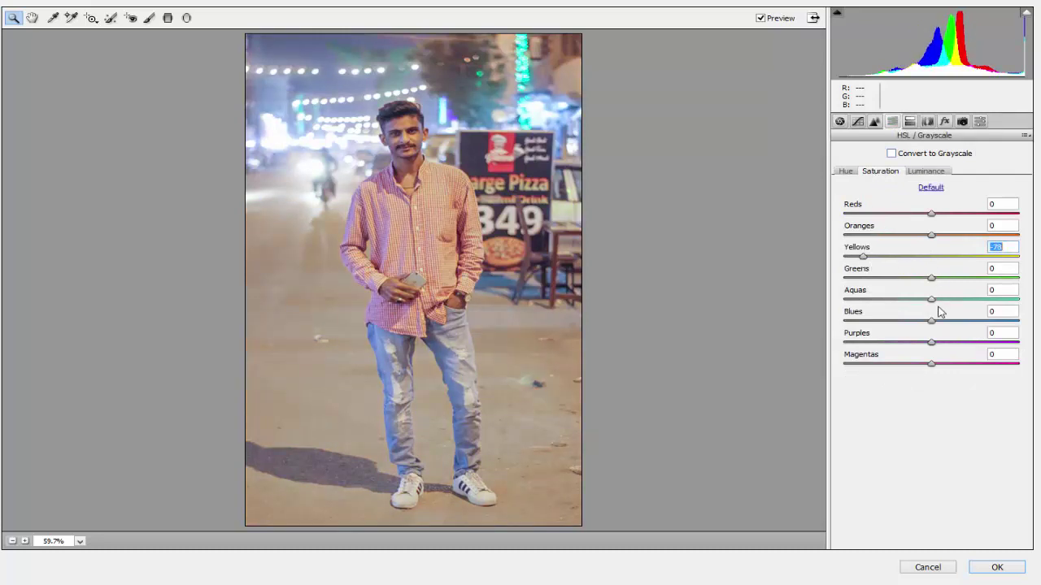
drag(931, 321, 988, 323)
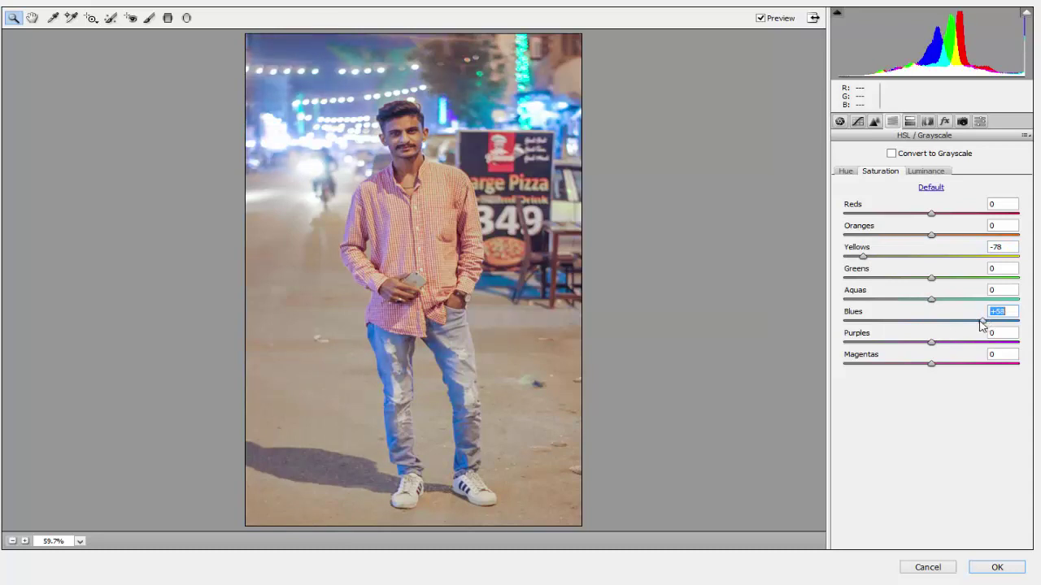
mouse_move(931, 213)
mouse_down()
mouse_move(962, 214)
mouse_move(922, 216)
mouse_move(958, 236)
mouse_move(937, 239)
mouse_move(955, 258)
mouse_move(917, 259)
mouse_move(929, 258)
mouse_up()
click(926, 171)
Set Detail noise reduction Luminance to 8 and sharpening Amount to 44.
click(874, 122)
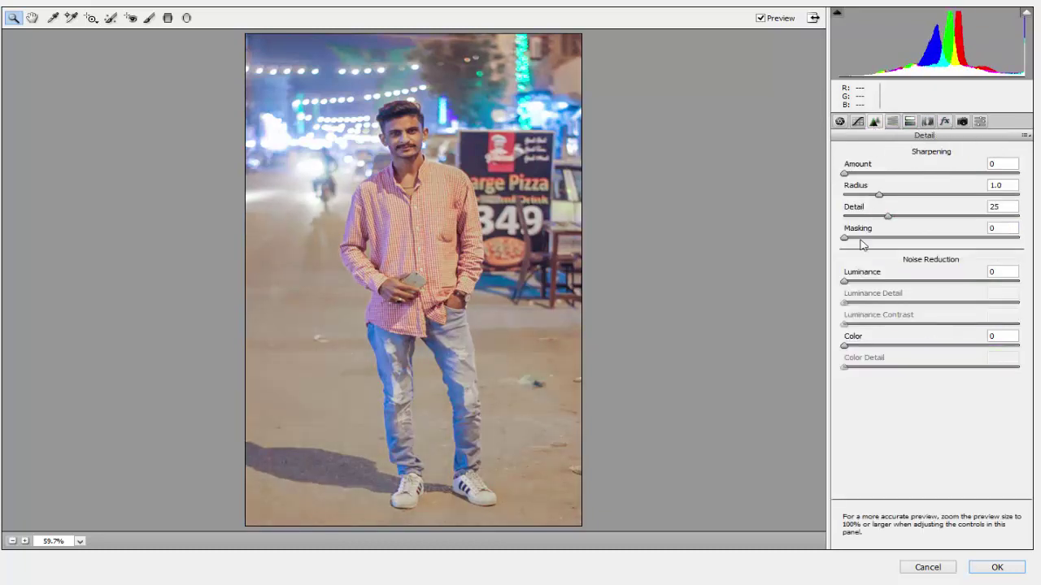
mouse_move(845, 282)
mouse_down()
mouse_move(872, 281)
mouse_move(859, 282)
mouse_up()
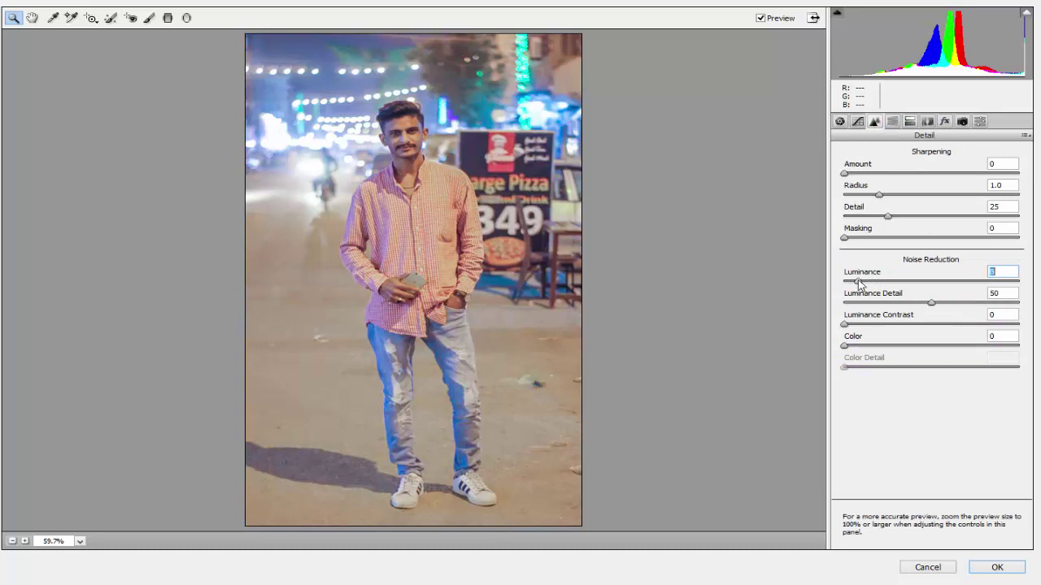
mouse_move(844, 173)
mouse_down()
mouse_move(895, 175)
mouse_move(876, 179)
mouse_up()
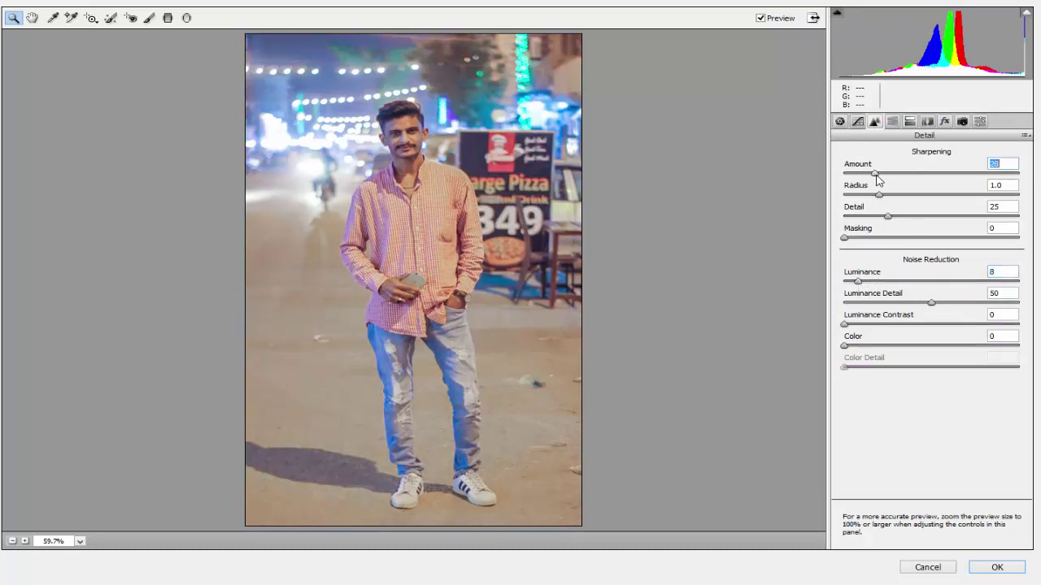
In HSL, set Purples saturation -27, raise Reds saturation, and shift Oranges hue to +15.
click(892, 121)
click(881, 171)
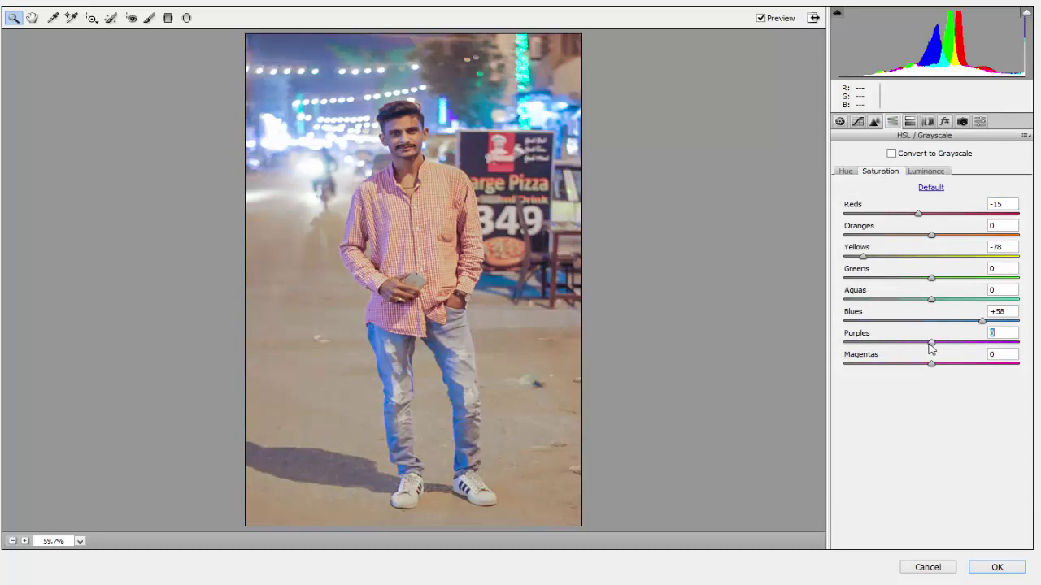
mouse_move(931, 342)
mouse_down()
mouse_move(889, 345)
mouse_move(908, 343)
mouse_up()
drag(919, 214, 955, 219)
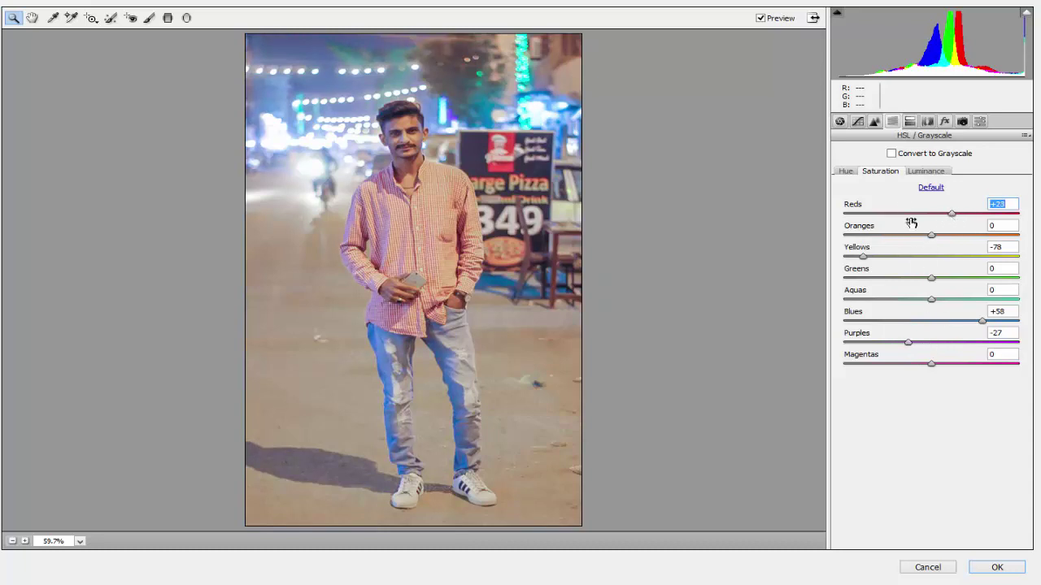
click(846, 171)
mouse_move(932, 235)
mouse_down()
mouse_move(946, 236)
mouse_move(935, 236)
mouse_up()
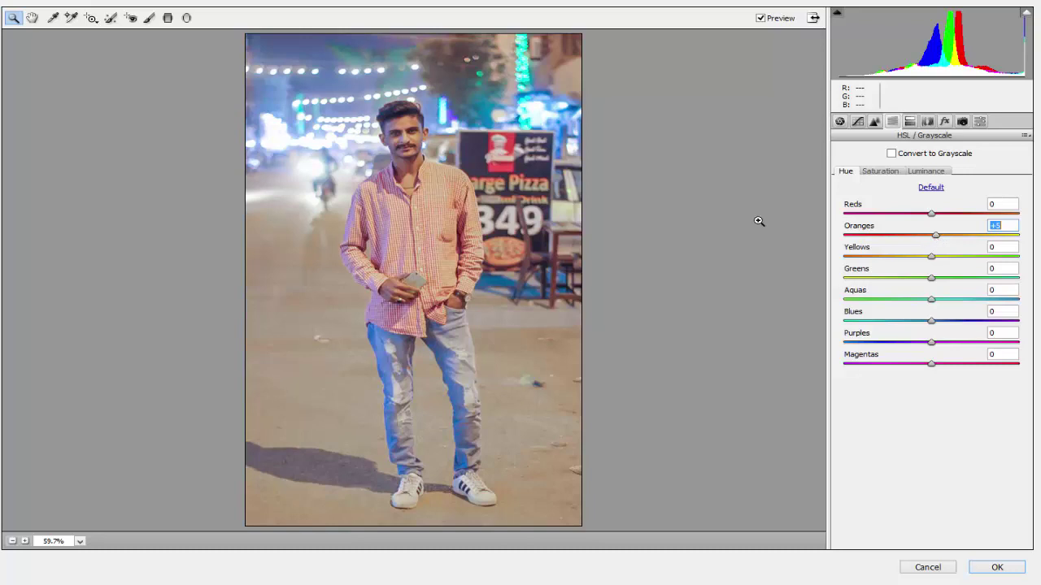
click(858, 121)
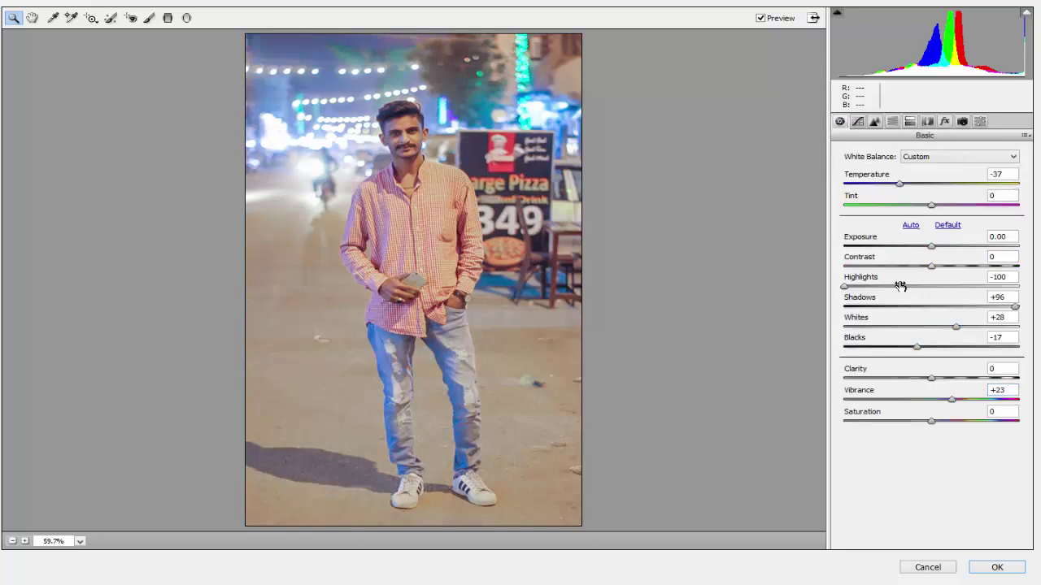
click(858, 121)
Add points to the RGB point curve, pulling the shadow point down to 37/29.
click(894, 152)
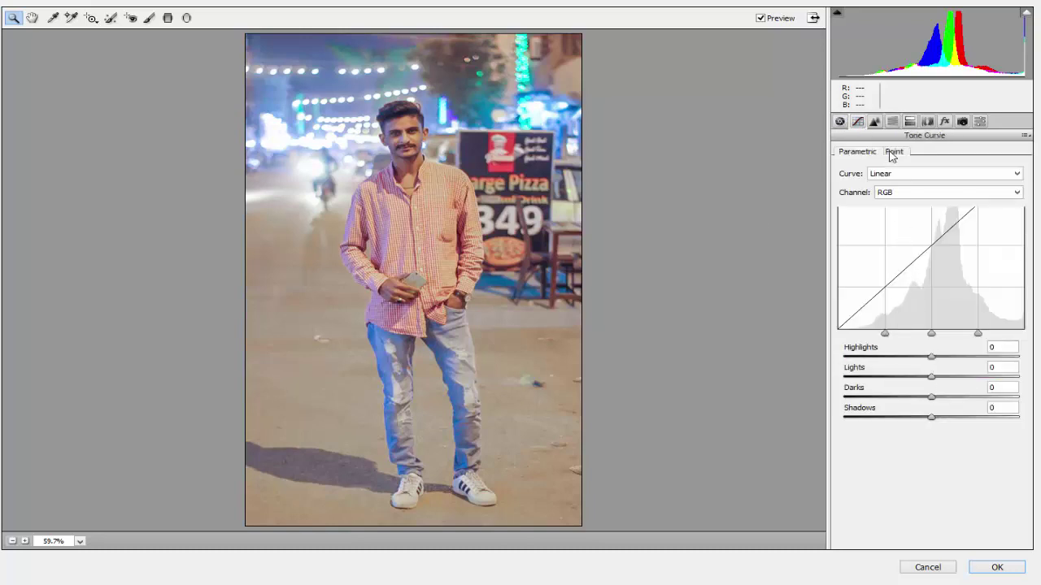
click(884, 329)
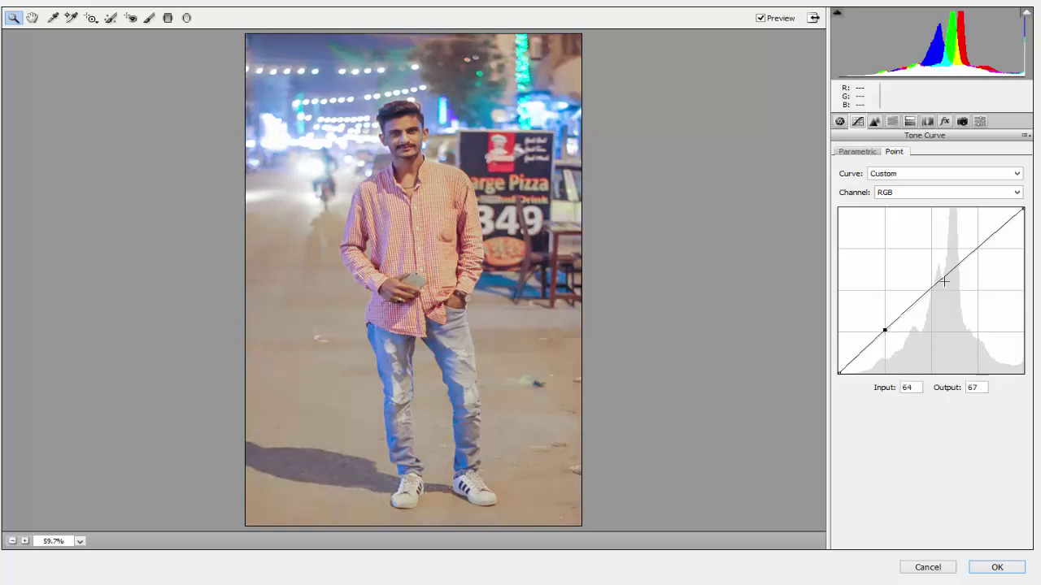
click(930, 289)
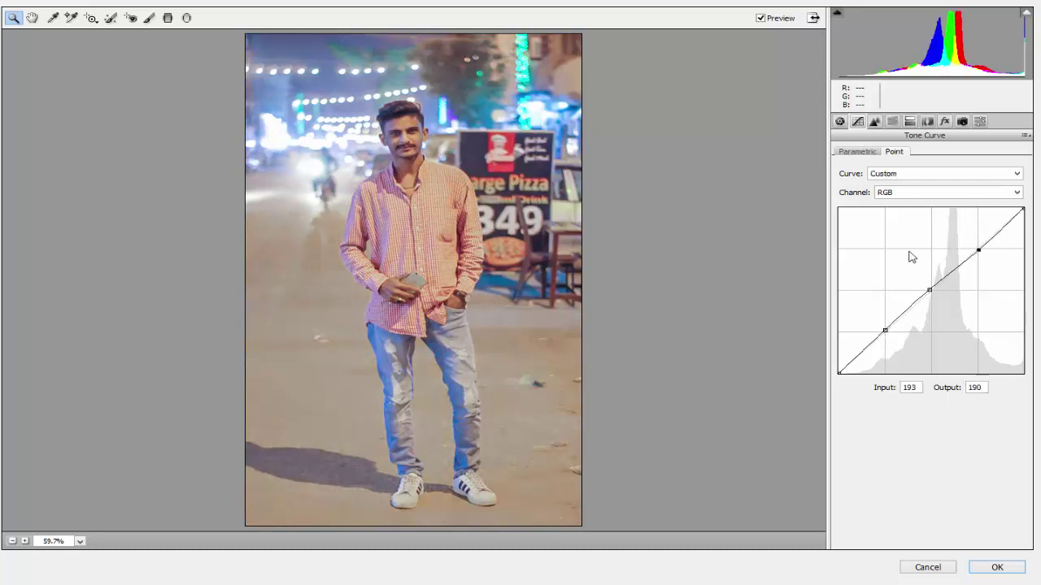
drag(930, 290, 934, 288)
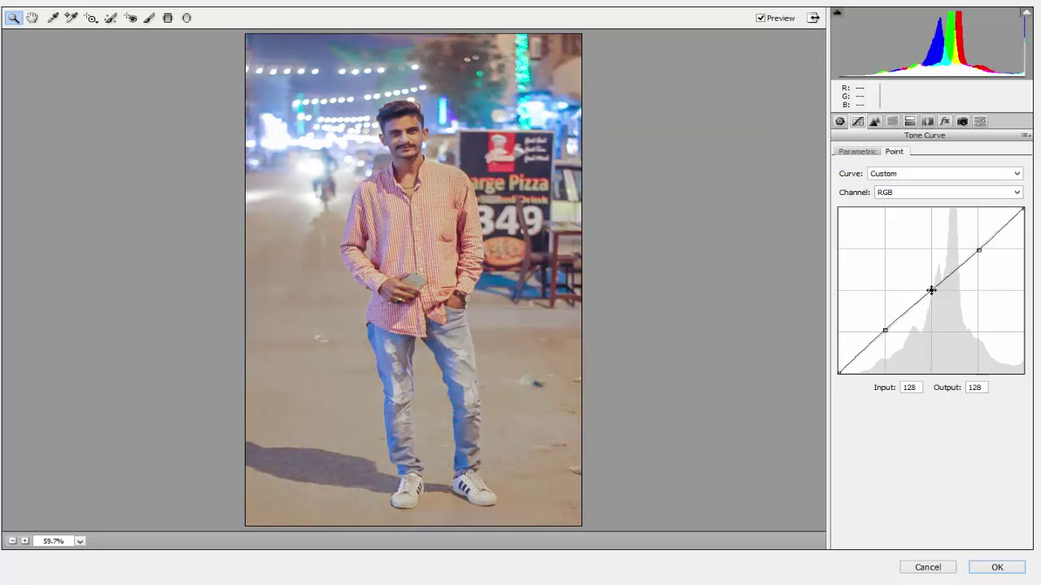
click(885, 329)
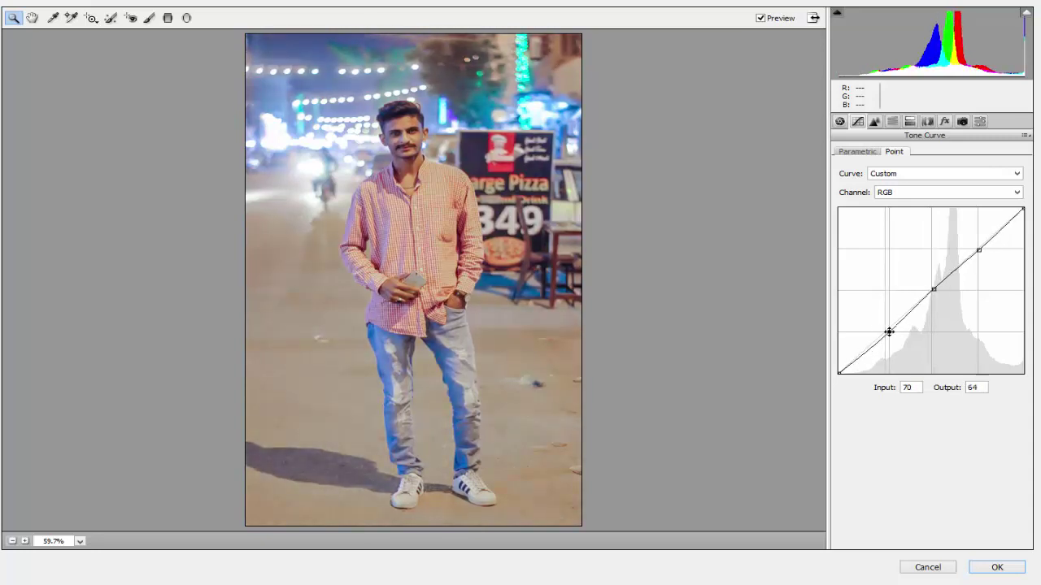
click(862, 352)
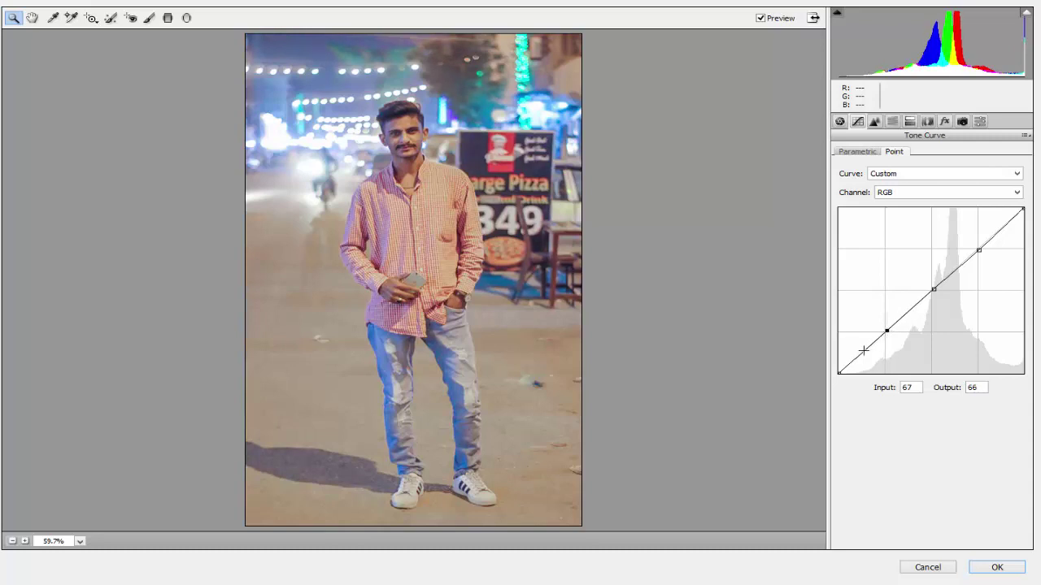
drag(863, 353, 864, 355)
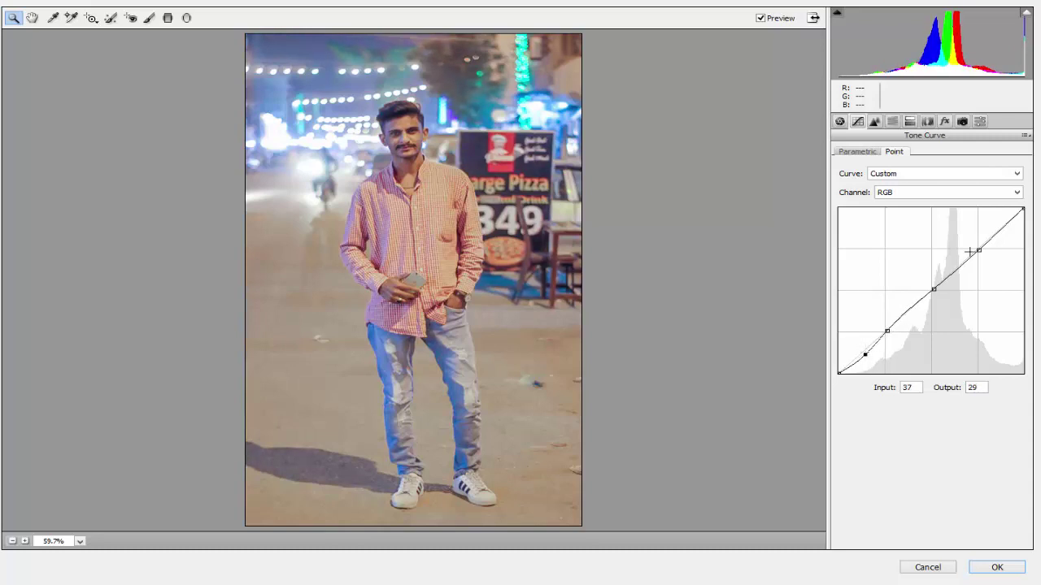
click(944, 121)
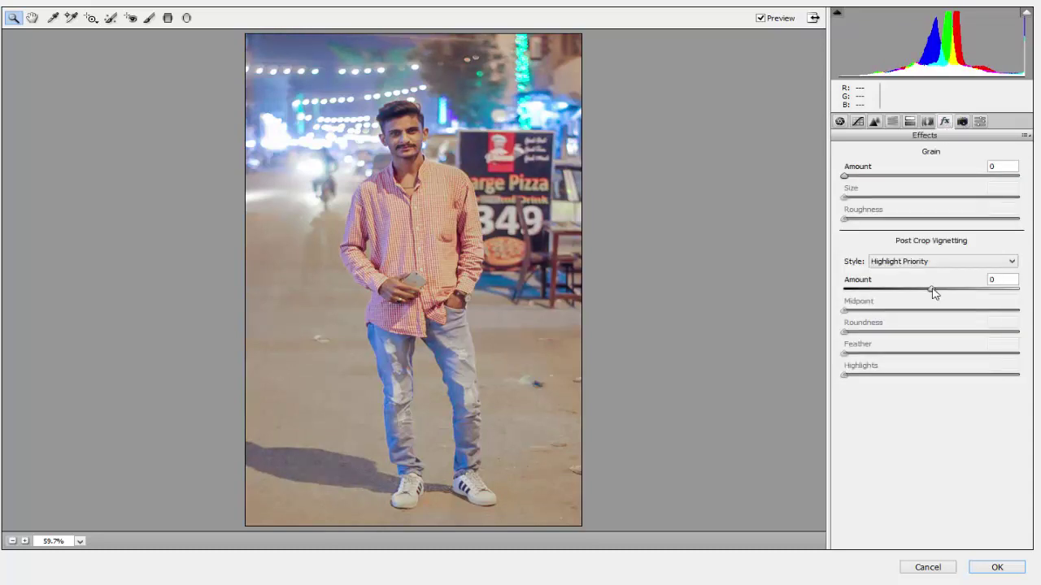
Set Post Crop Vignetting Amount to -41 to darken the photo's edges.
drag(934, 293, 900, 292)
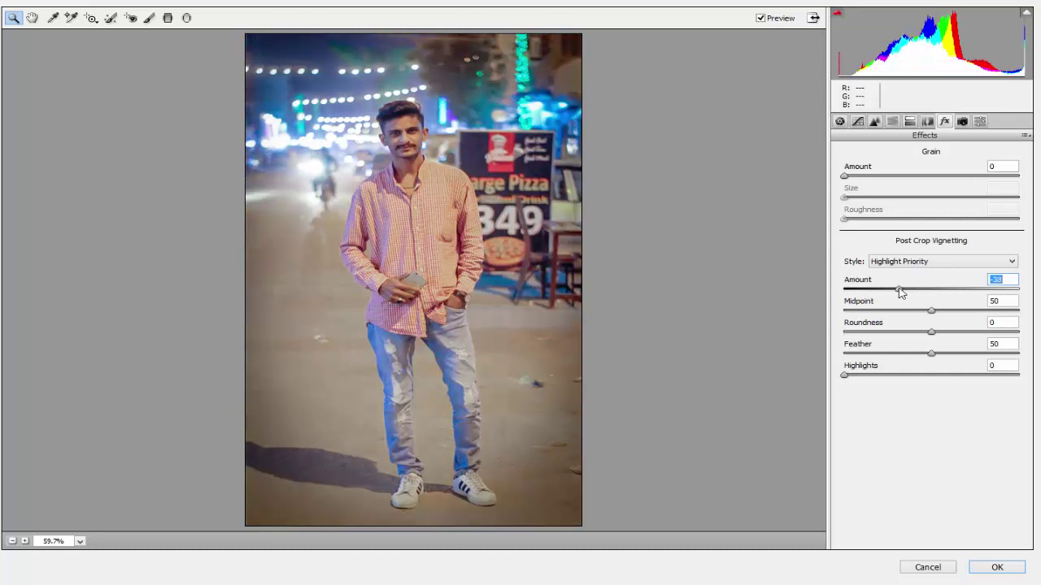
drag(901, 293, 898, 293)
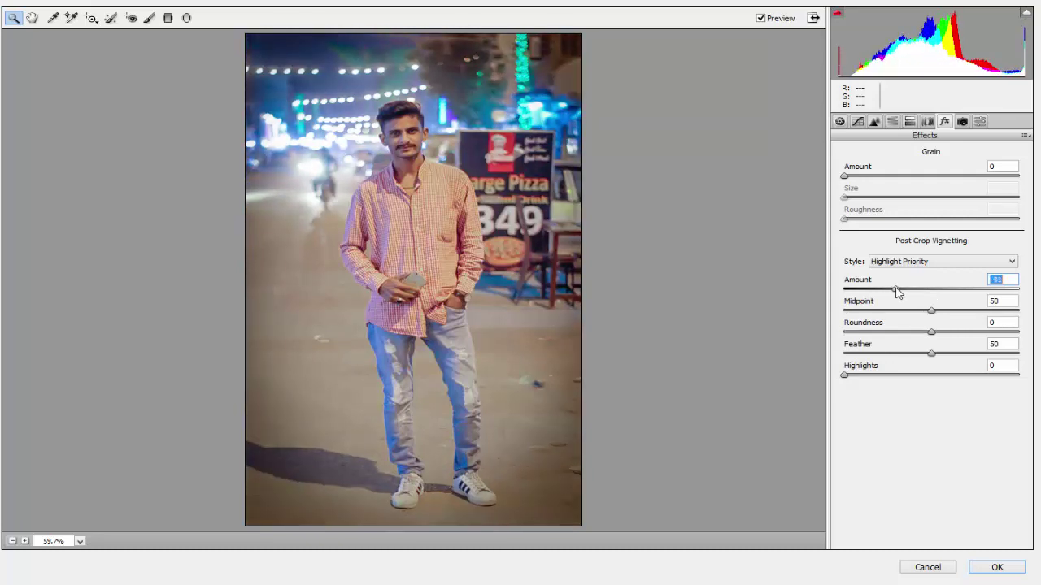
key(ctrl+minus)
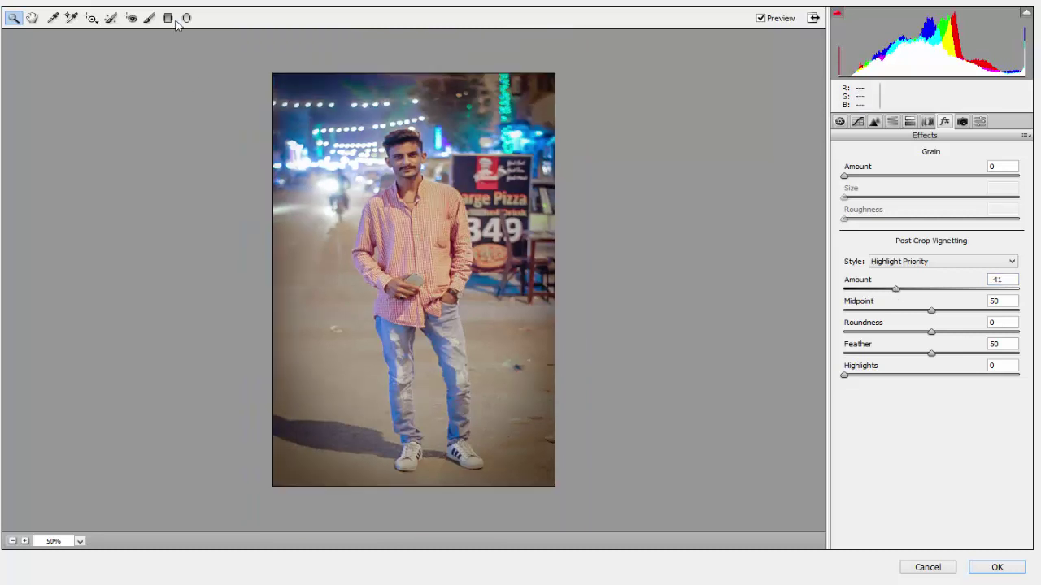
Add a graduated filter from the bottom to the jeans with Shadows +30 and cooler temperature, then apply.
key(g)
drag(440, 498, 410, 314)
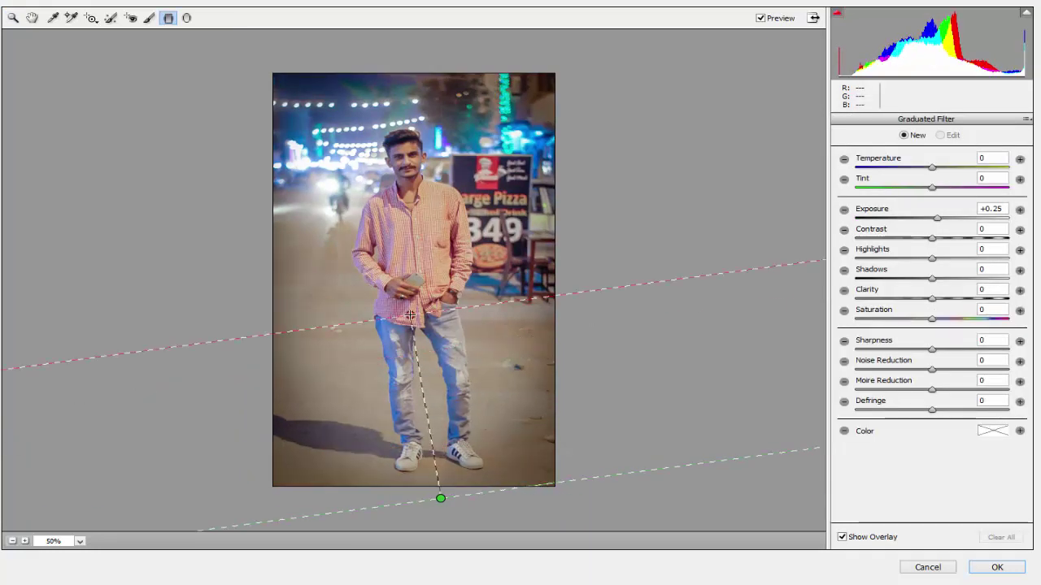
drag(931, 279, 954, 280)
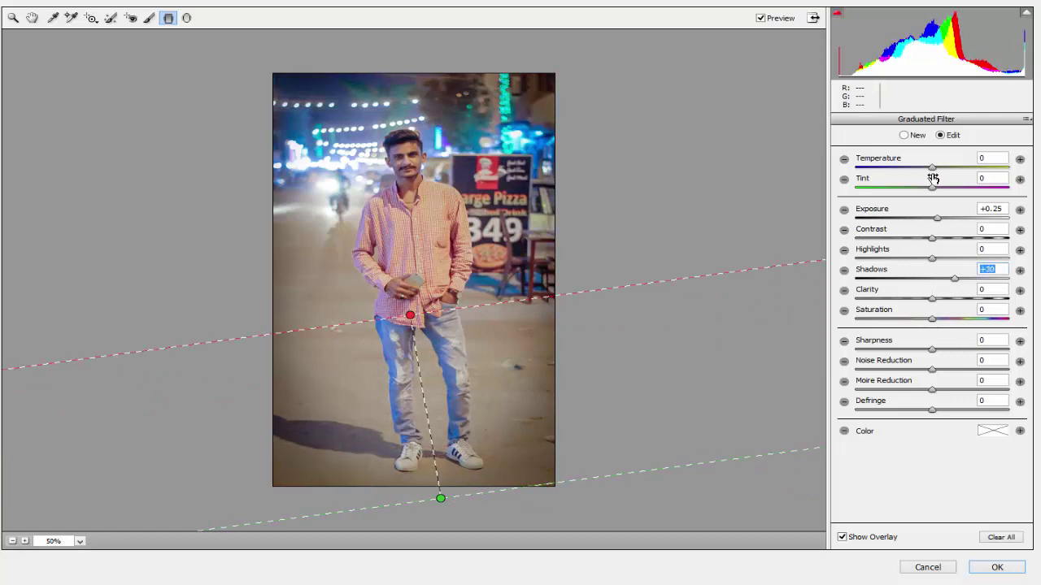
drag(931, 167, 923, 170)
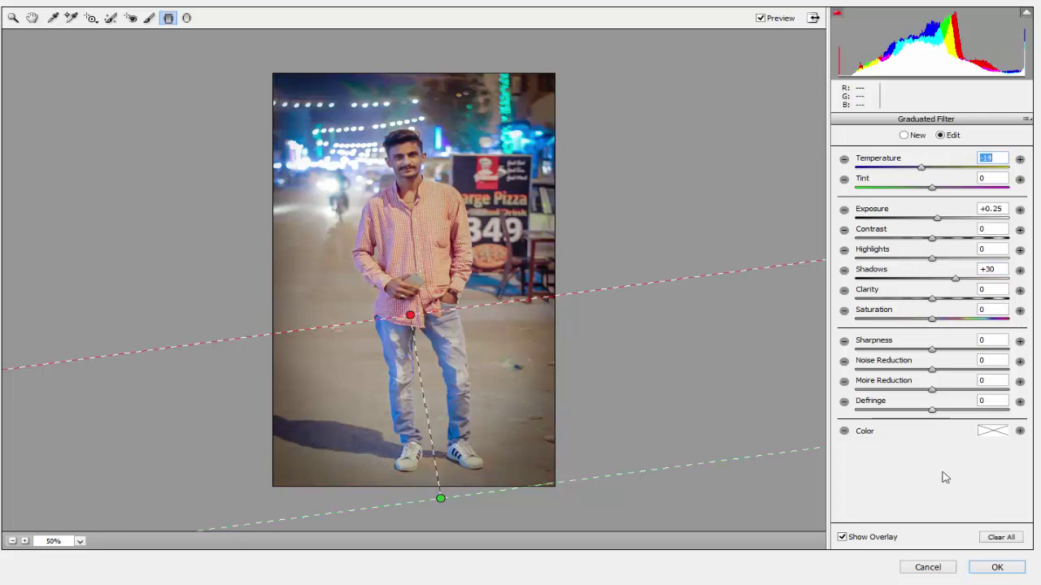
click(999, 567)
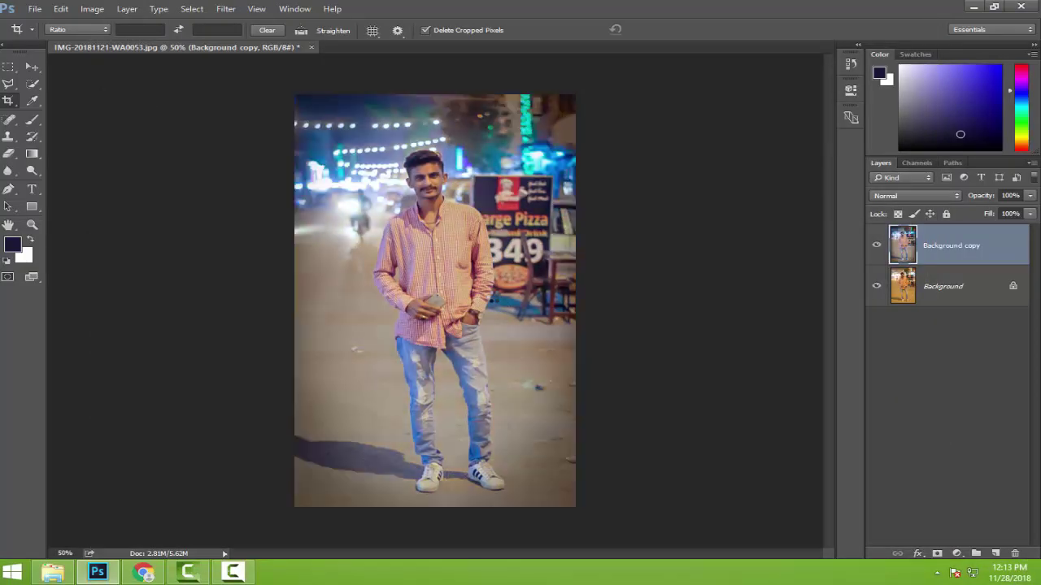
Spot-heal dark specks on the ground left of the legs and along the right edge.
right_click(452, 255)
click(488, 268)
mouse_move(421, 160)
mouse_down()
mouse_move(475, 213)
mouse_move(419, 200)
mouse_up()
right_click(440, 186)
click(464, 195)
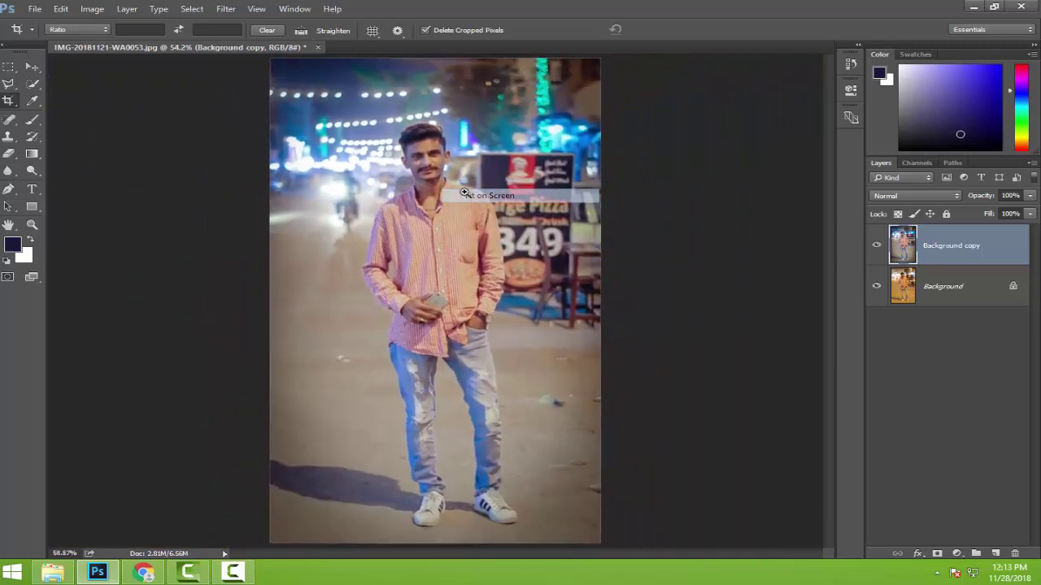
drag(8, 119, 47, 126)
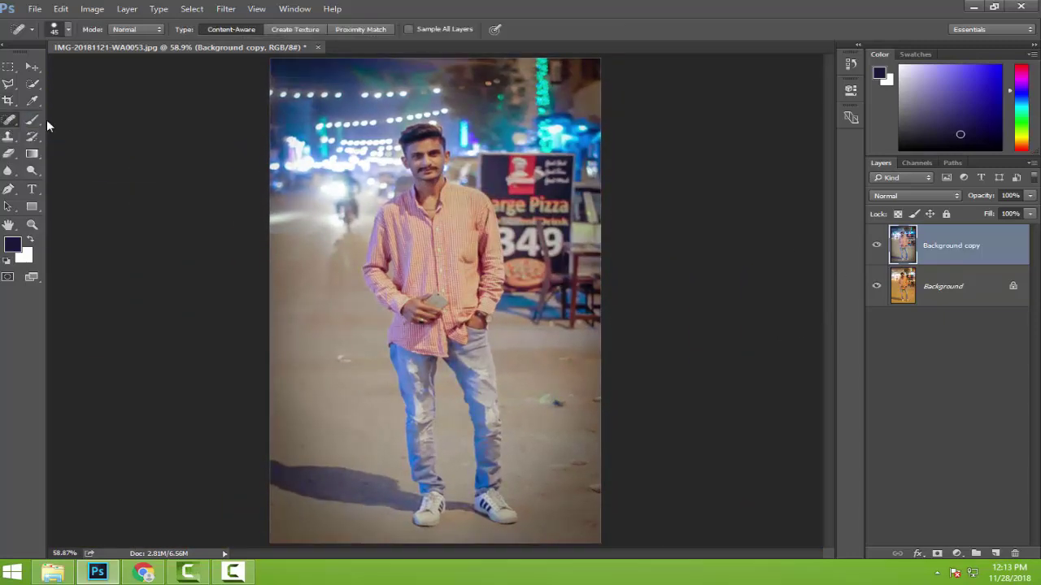
scroll(321, 370, up, 1)
click(346, 357)
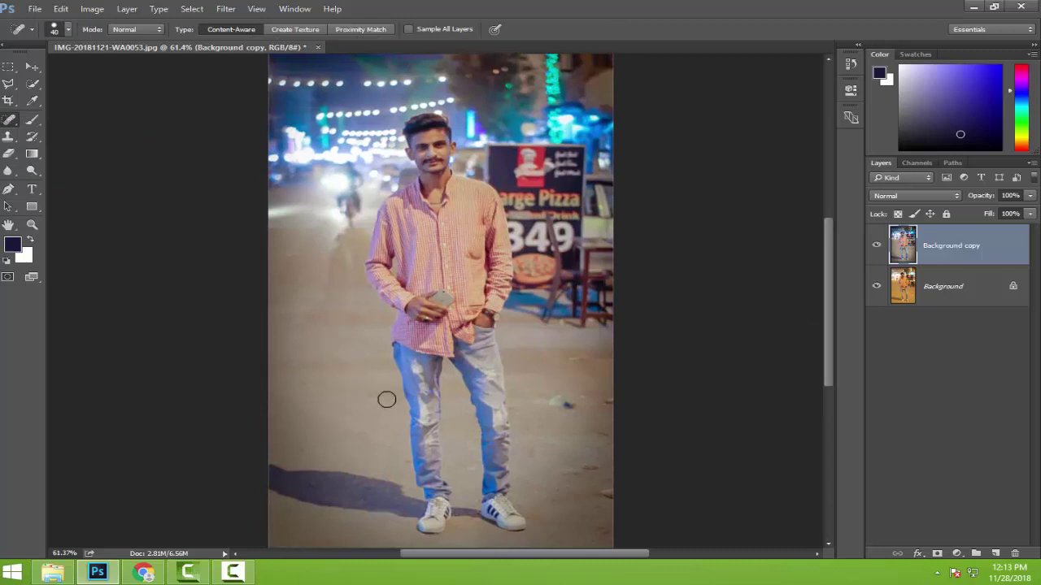
click(387, 386)
click(559, 404)
mouse_move(607, 428)
mouse_down()
mouse_move(602, 495)
mouse_move(587, 494)
mouse_up()
click(606, 528)
Heal specks near the bottom-right edge, beside the jeans and chairs, and the background figure.
scroll(589, 471, down, 2)
click(555, 478)
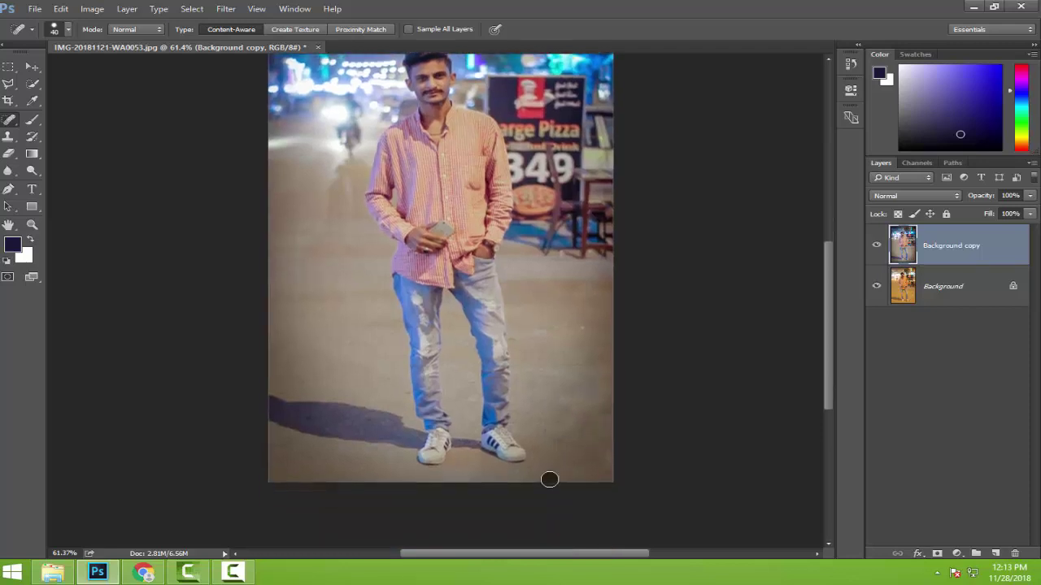
click(601, 470)
click(608, 415)
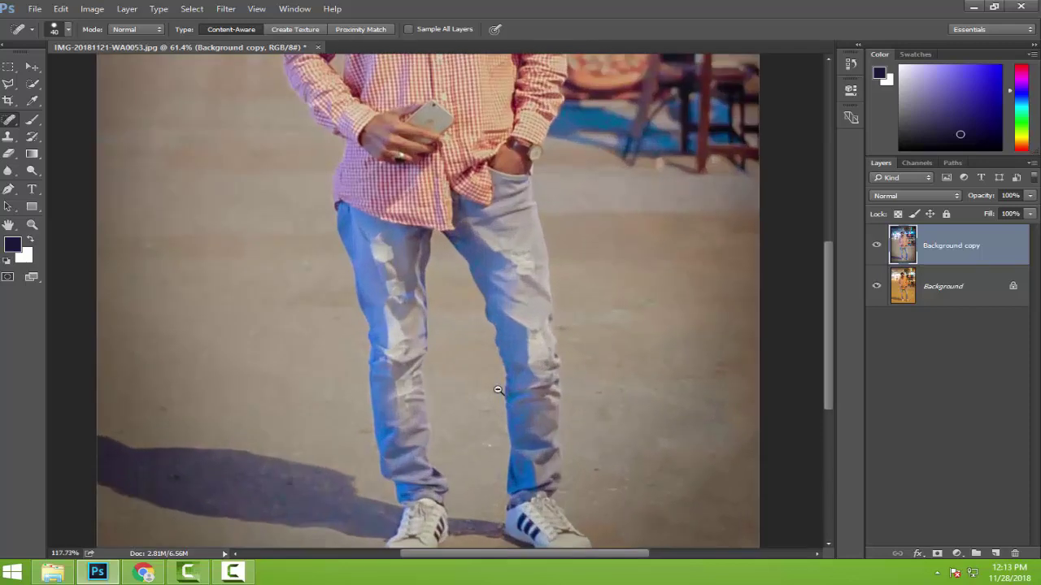
scroll(457, 354, up, 3)
key(bracketleft)
key(bracketleft)
click(591, 322)
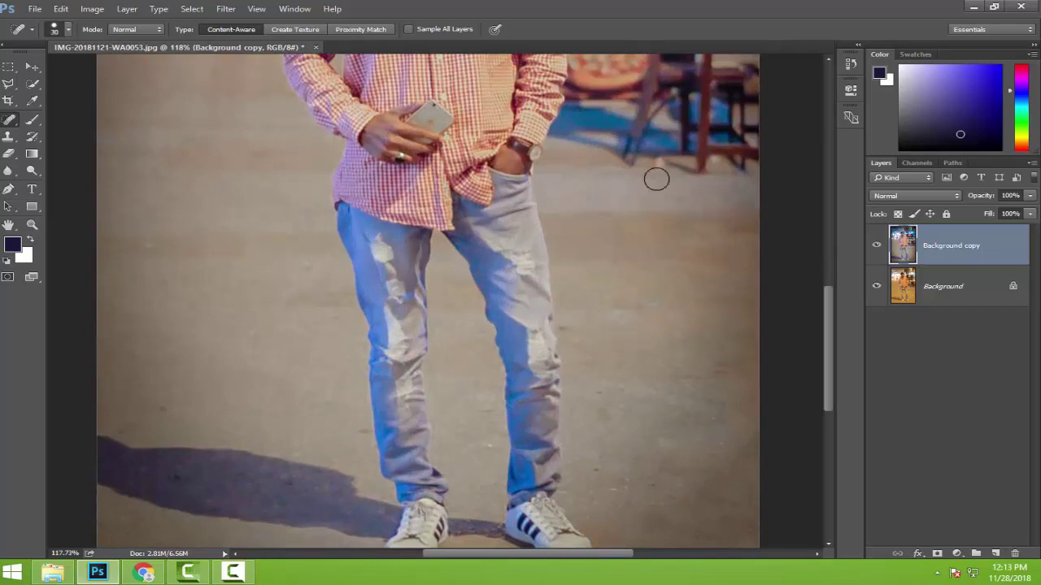
click(660, 165)
scroll(220, 281, down, 1)
scroll(317, 118, down, 1)
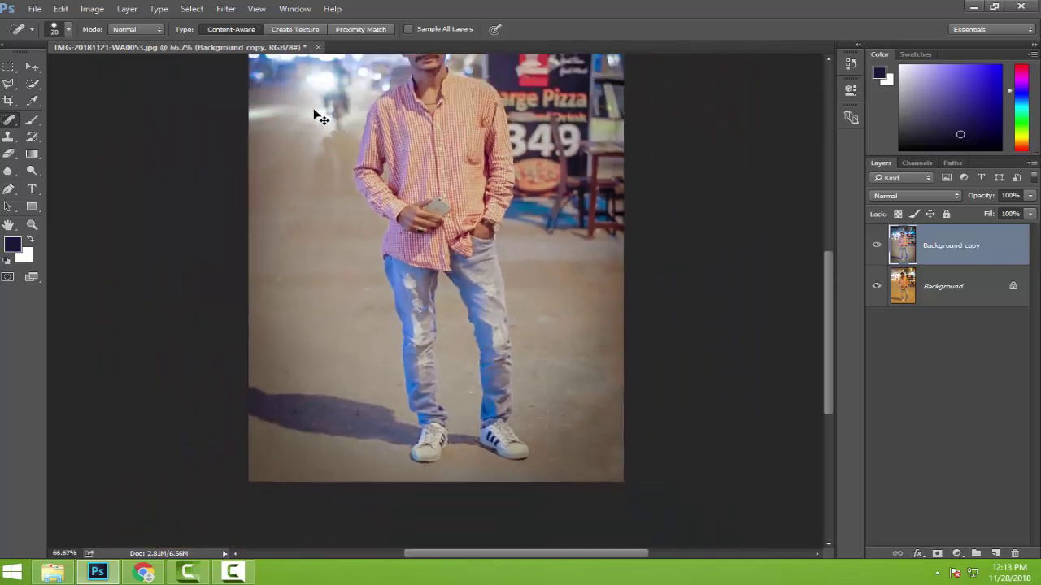
scroll(342, 99, up, 1)
key(bracketright)
key(bracketright)
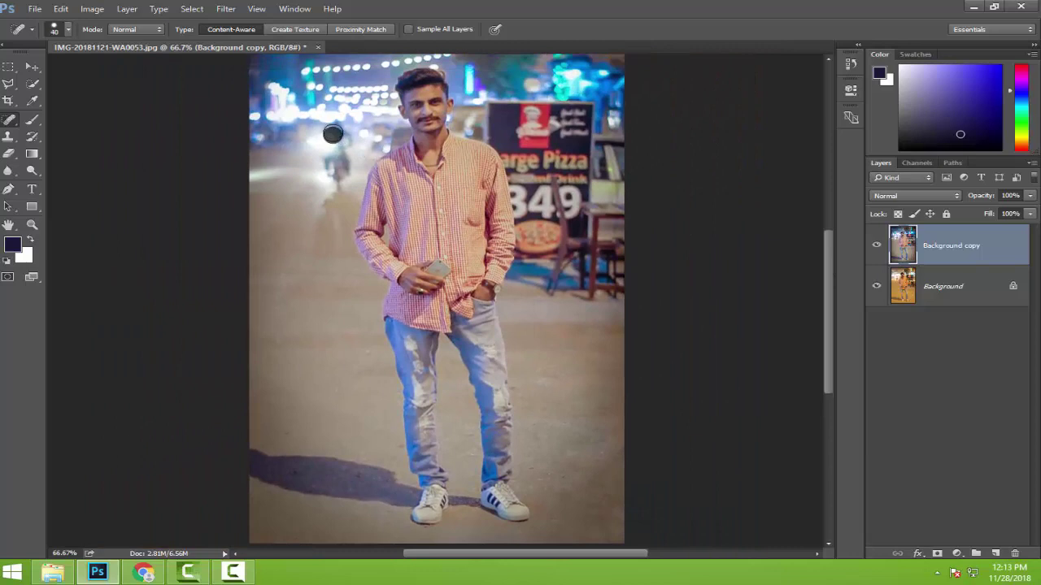
mouse_move(335, 130)
mouse_down()
mouse_move(346, 136)
mouse_move(328, 167)
mouse_move(334, 154)
mouse_up()
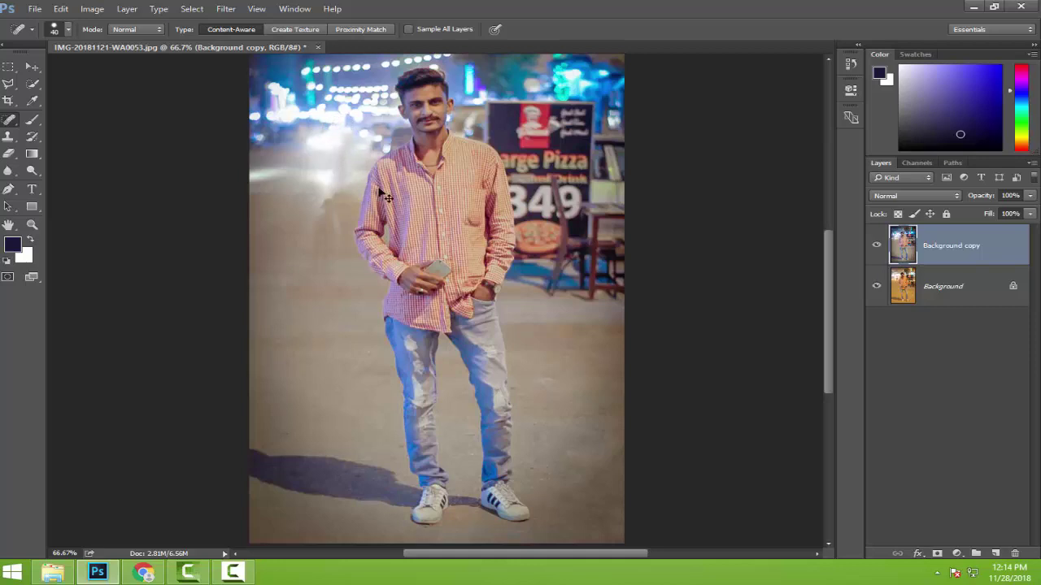
key(ctrl+minus)
drag(423, 297, 811, 374)
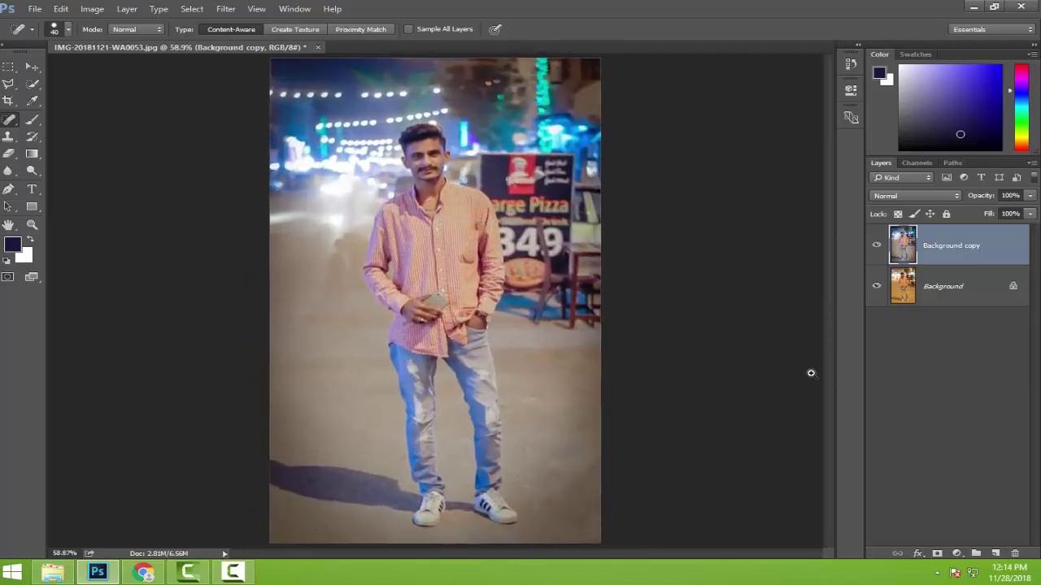
Add a Selective Color layer, deepening the Blacks and darkening the Blues with added yellow.
click(957, 553)
click(935, 542)
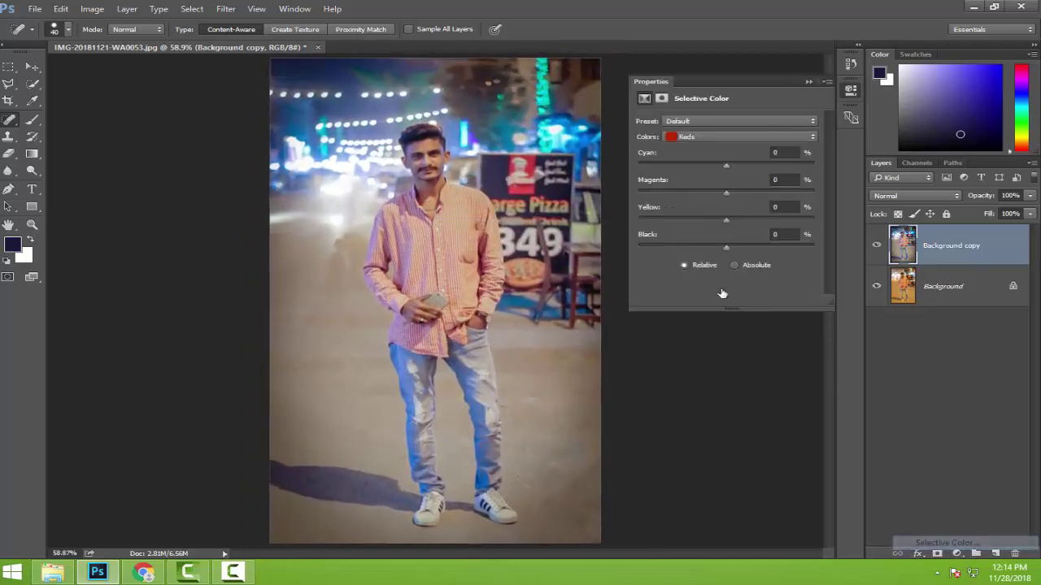
click(736, 136)
click(730, 231)
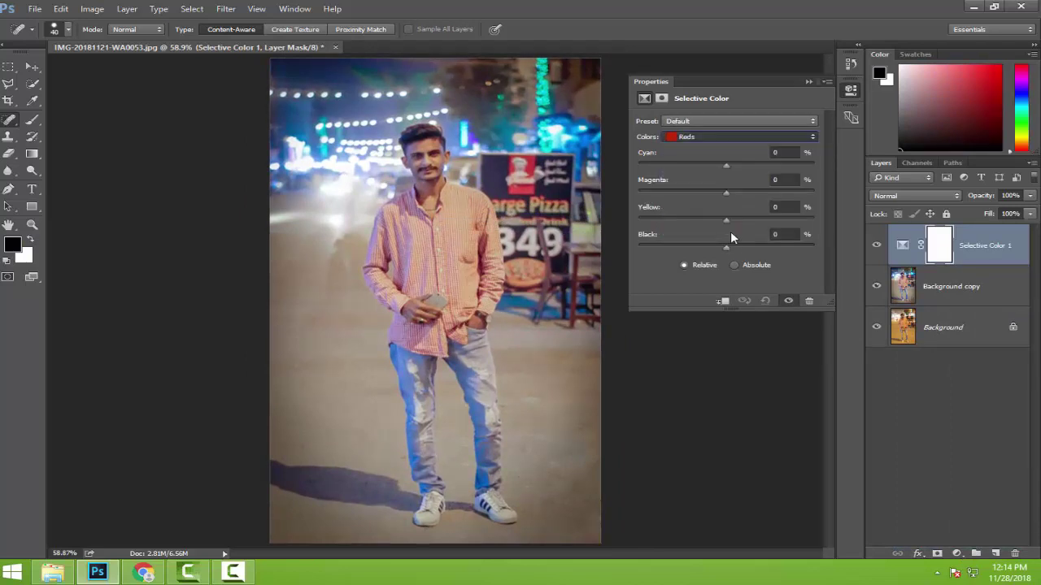
drag(727, 247, 735, 249)
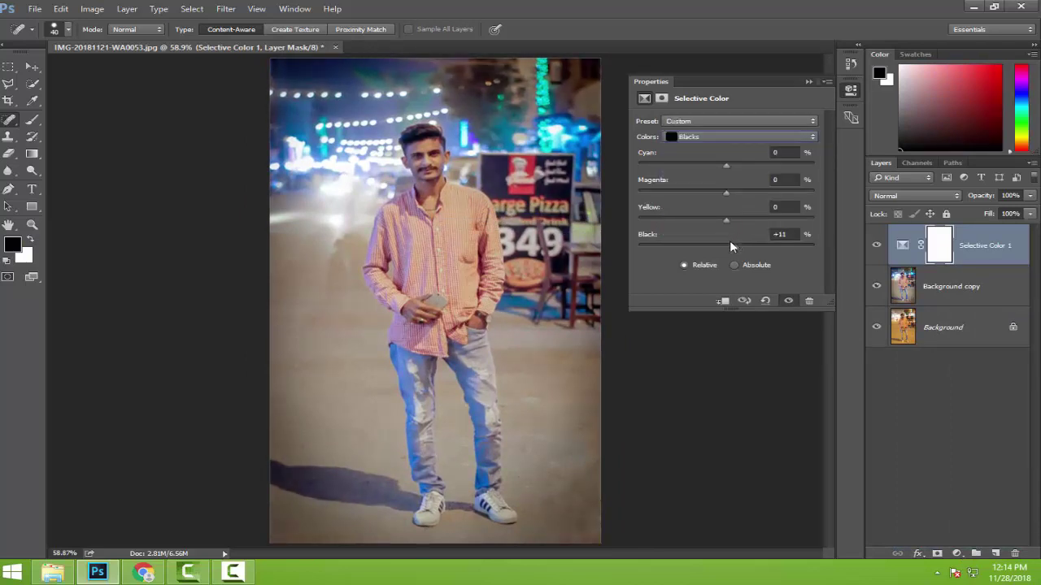
click(738, 138)
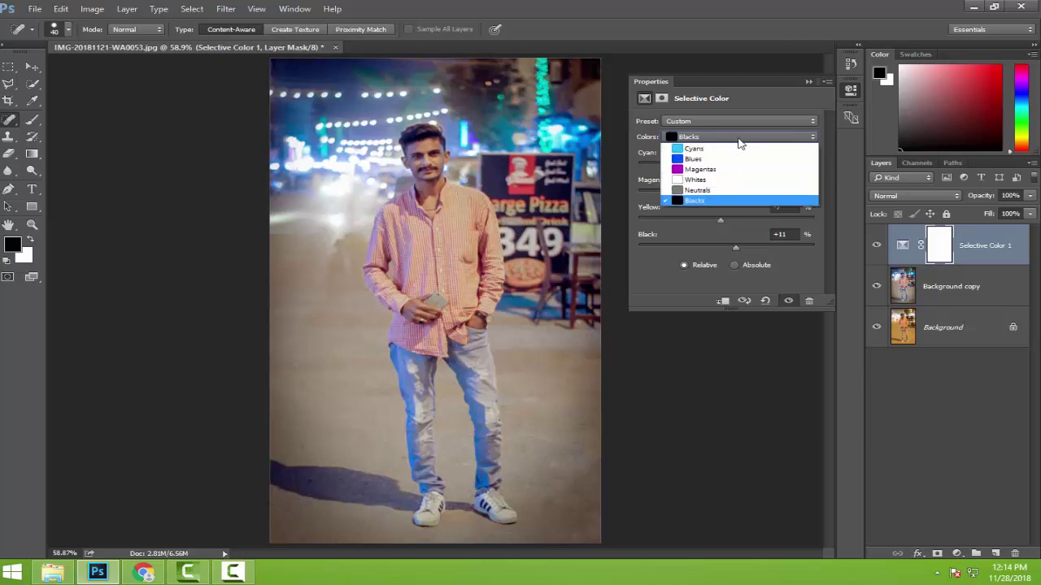
click(737, 190)
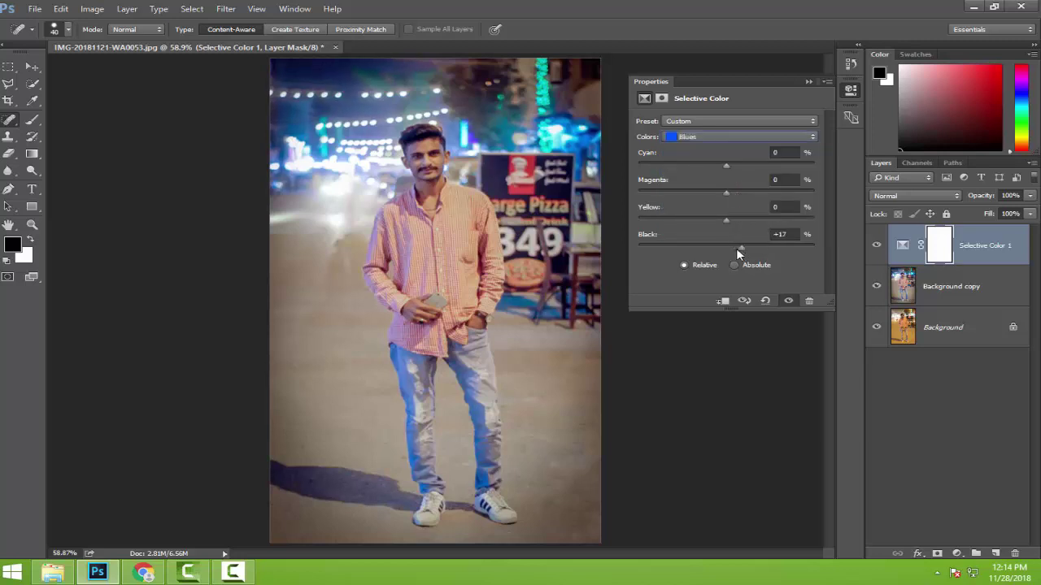
mouse_move(737, 249)
mouse_down()
mouse_move(740, 193)
mouse_move(726, 192)
mouse_move(747, 166)
mouse_up()
Set Whites Black to -3, fine-tune the Reds, and raise Yellows Magenta to +26.
click(721, 137)
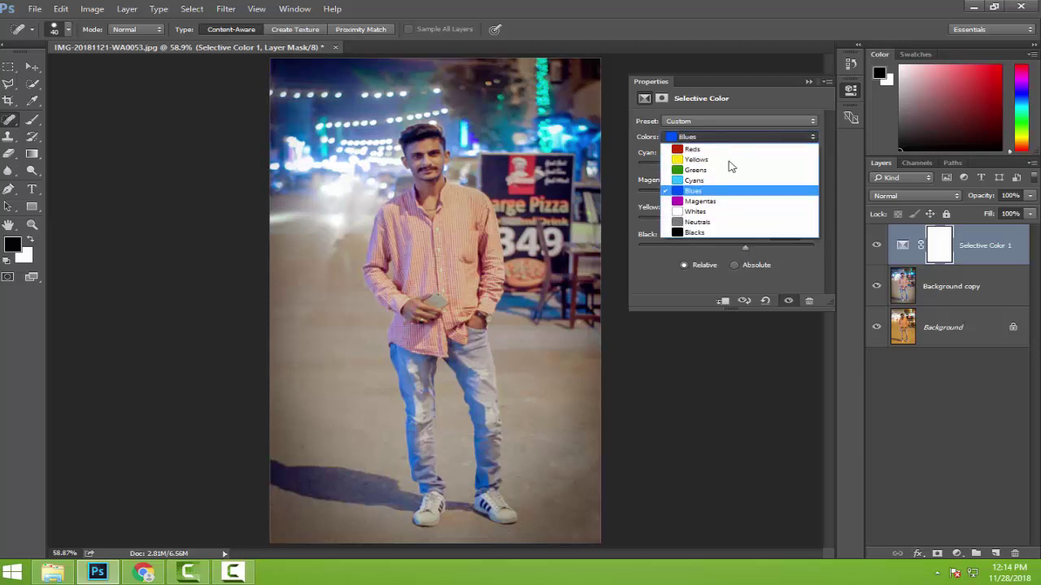
click(725, 211)
drag(720, 247, 711, 247)
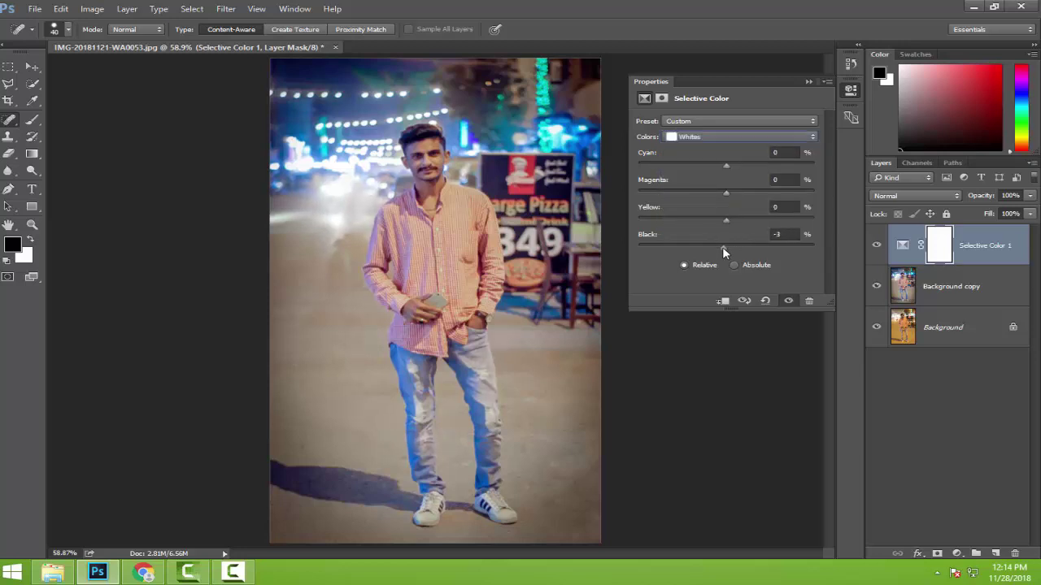
click(729, 139)
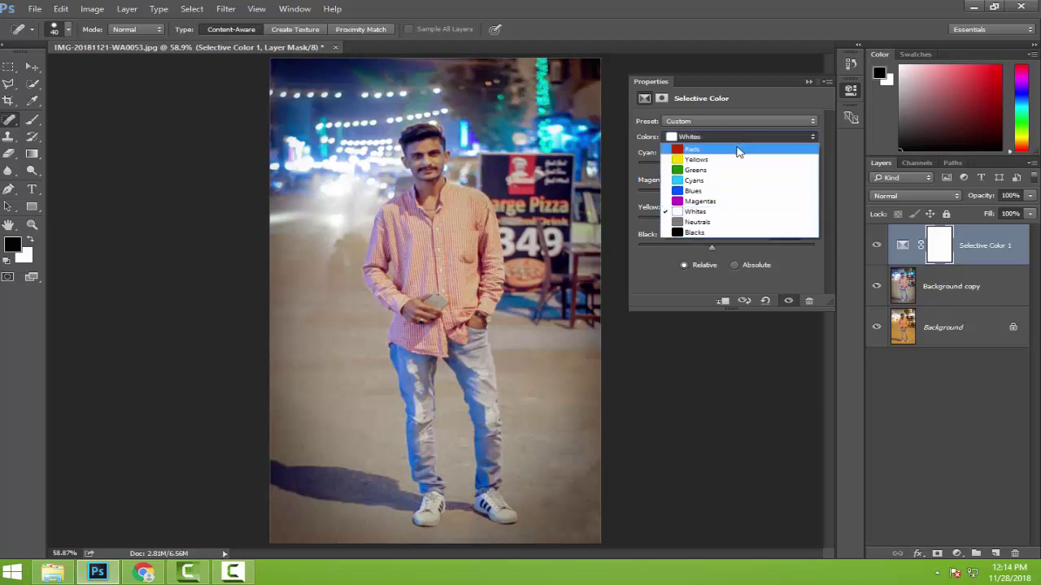
click(715, 143)
mouse_move(731, 250)
mouse_down()
mouse_move(718, 247)
mouse_move(736, 222)
mouse_move(731, 193)
mouse_up()
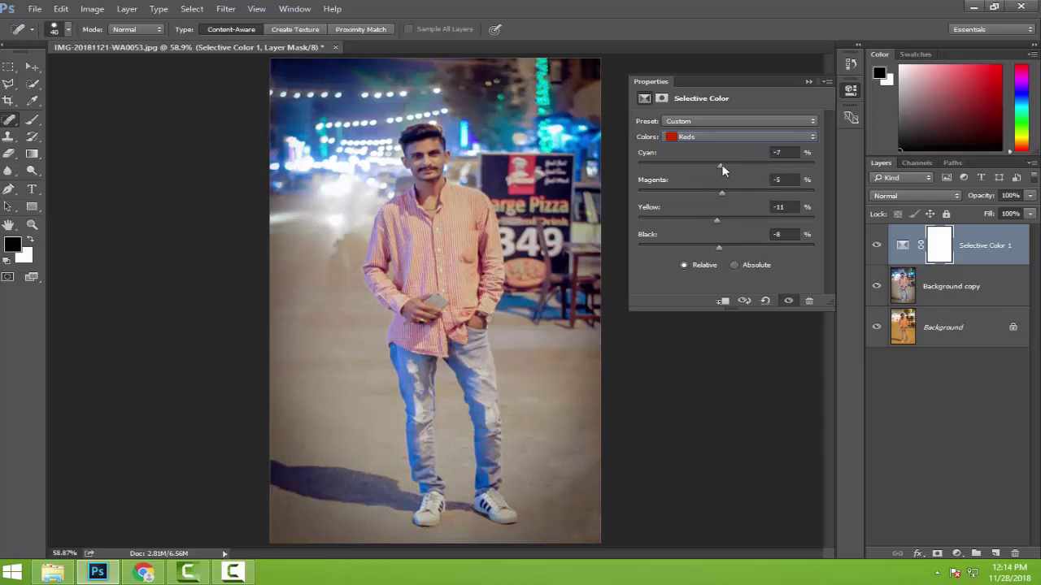
click(737, 137)
click(723, 159)
drag(717, 194, 750, 195)
click(808, 81)
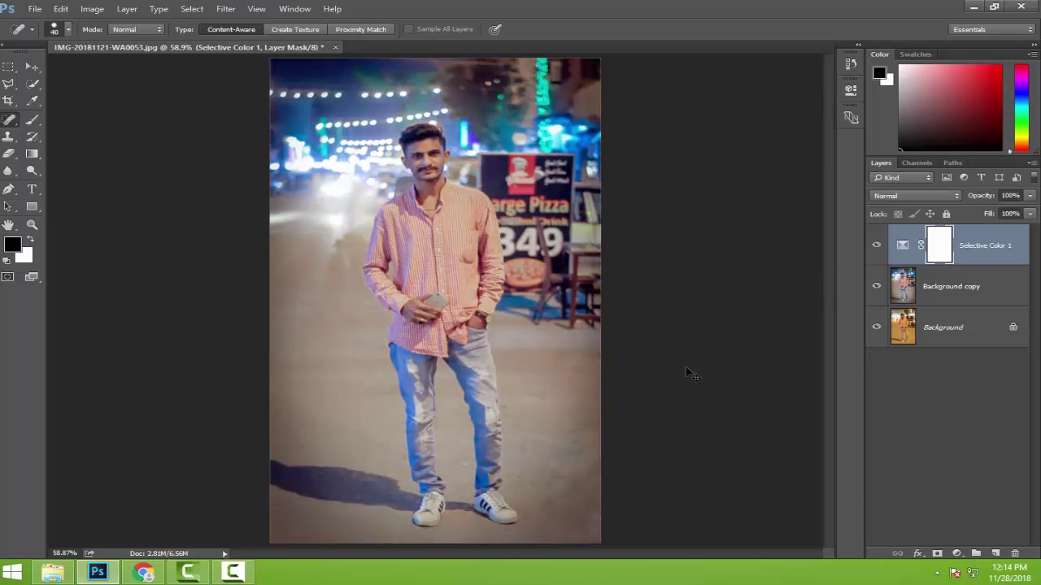
Fit the photo on screen and add a Color Balance layer shifting midtones toward red and blue.
right_click(534, 229)
click(534, 235)
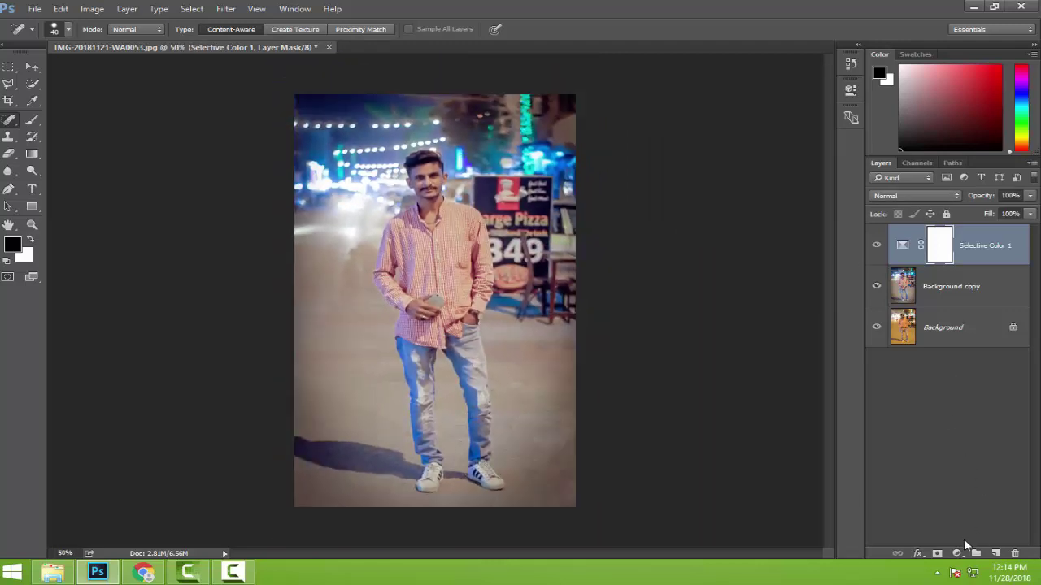
click(956, 553)
click(927, 410)
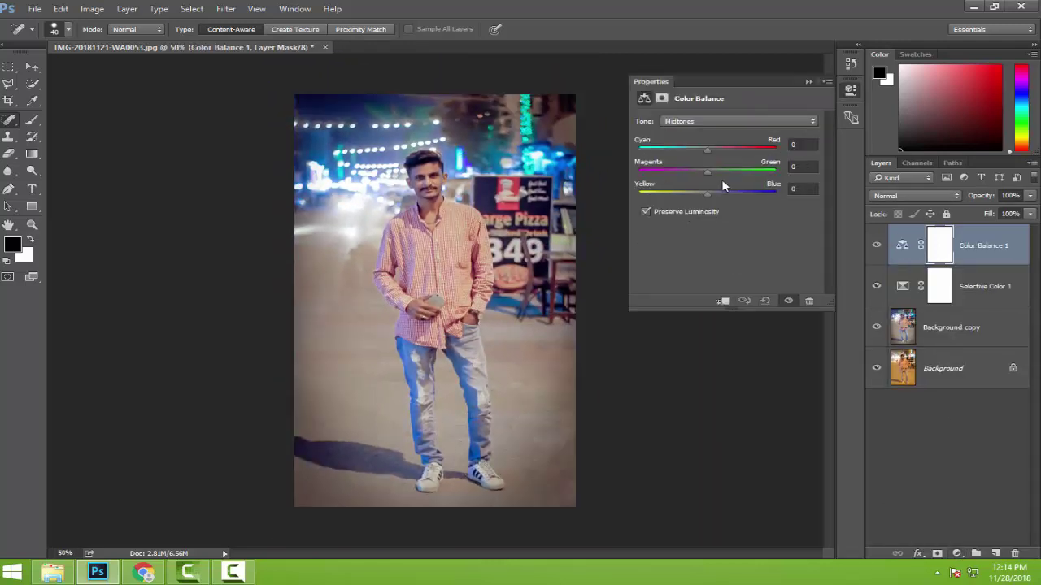
drag(707, 150, 716, 148)
drag(707, 195, 711, 196)
Set Color Balance Shadows to +1/+4/+6 and Highlights to -4/0/+14, then compare on and off.
click(706, 123)
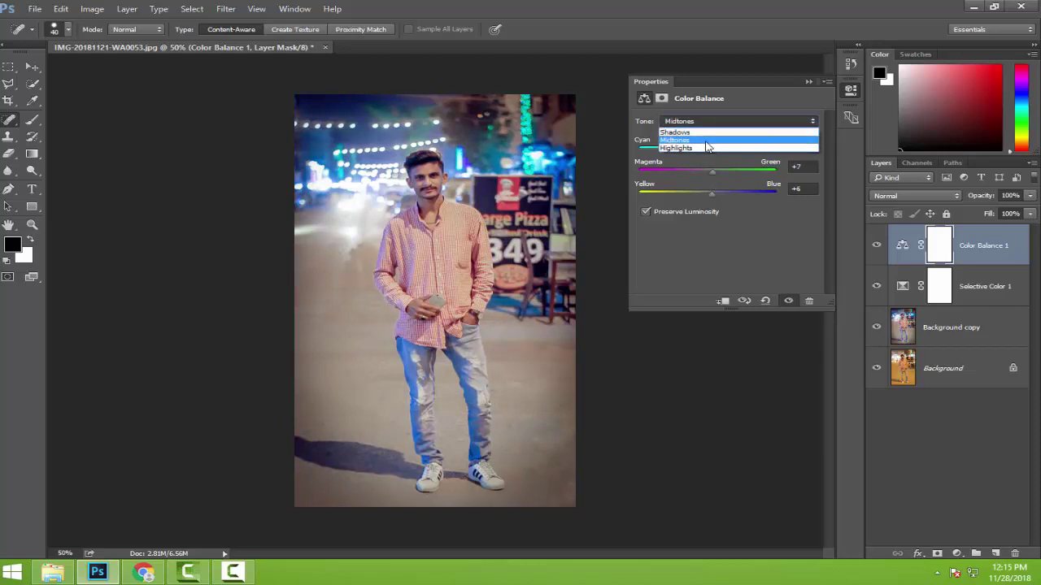
click(706, 129)
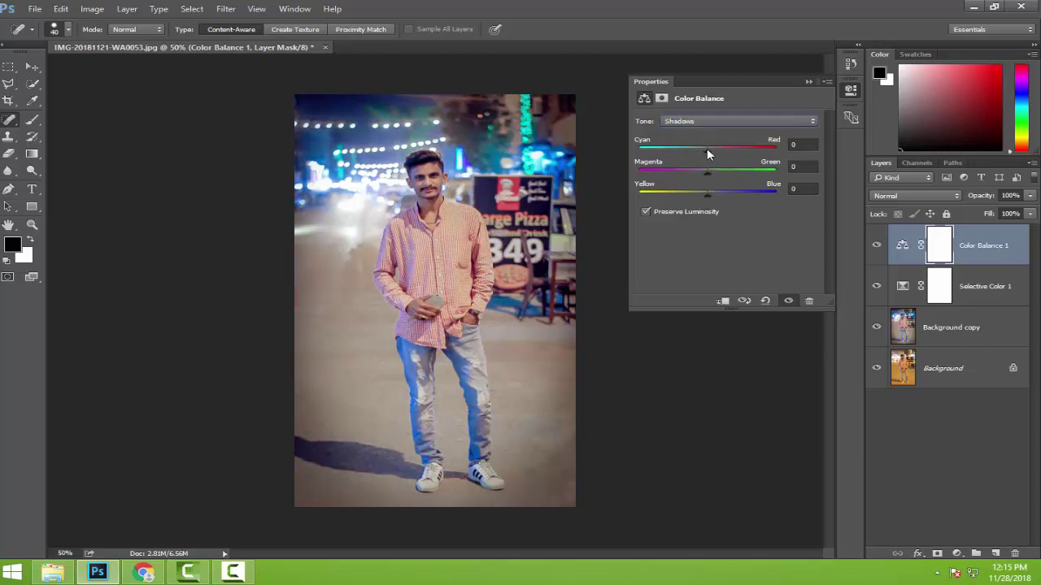
click(714, 151)
drag(707, 193, 711, 190)
drag(711, 174, 716, 174)
click(712, 121)
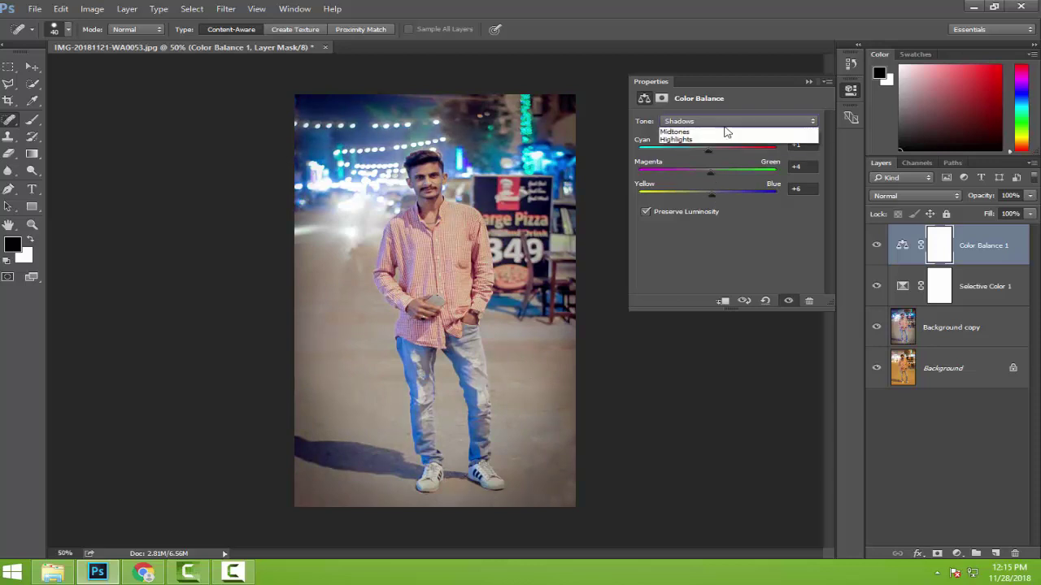
click(712, 143)
drag(708, 149, 705, 150)
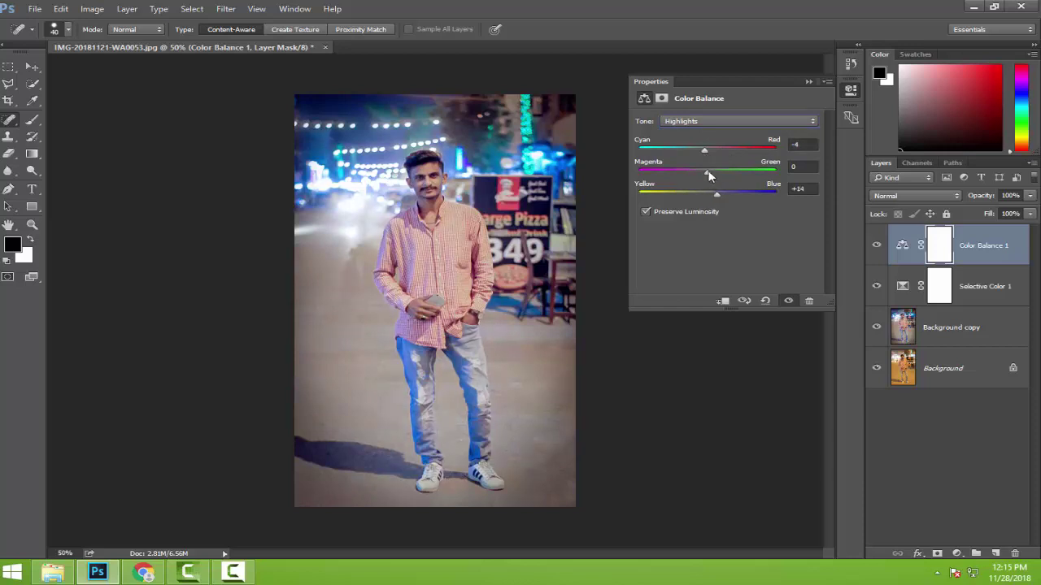
click(809, 82)
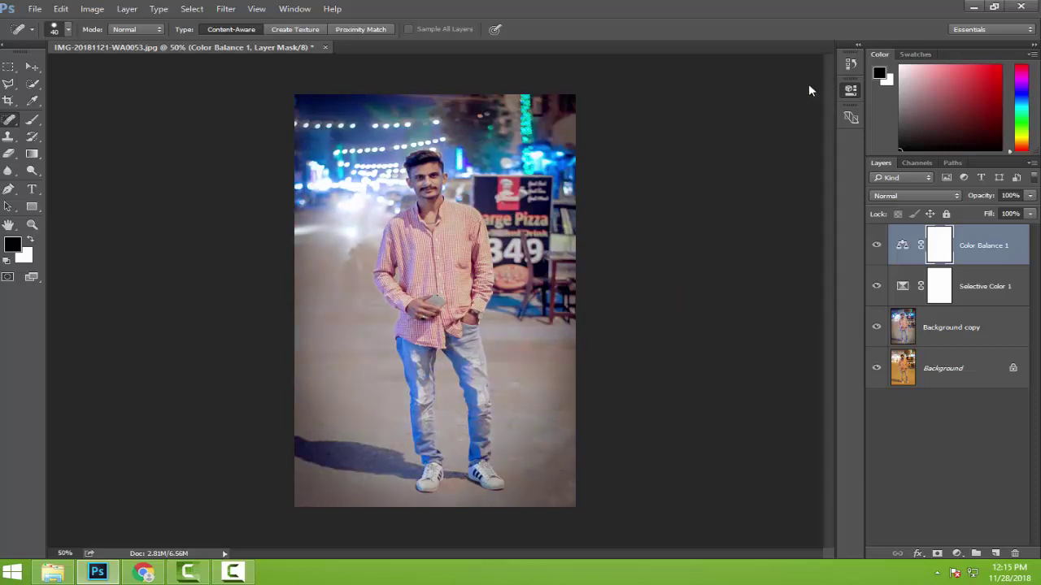
click(876, 247)
click(876, 248)
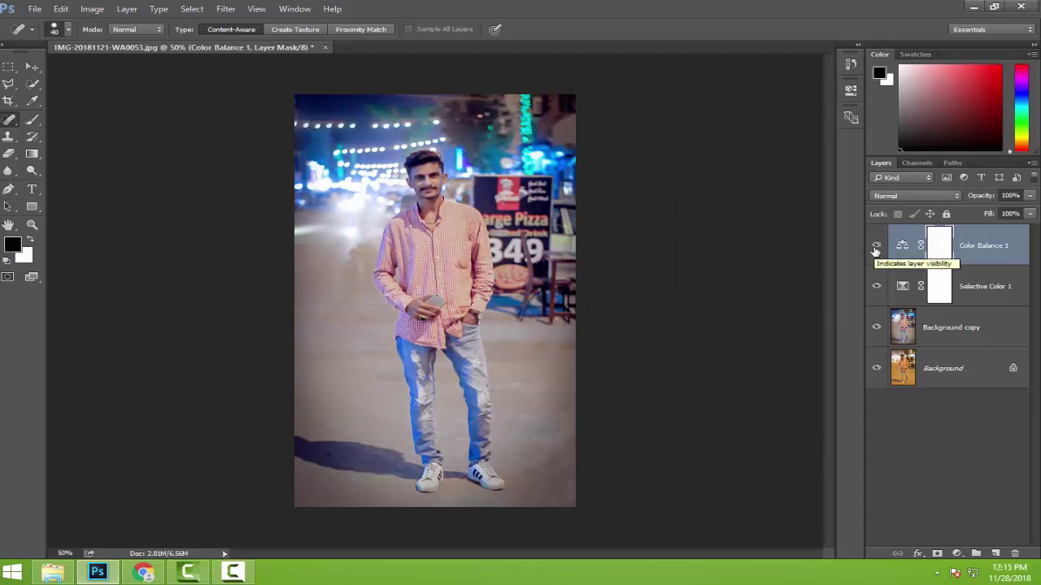
Add an Exposure adjustment layer set to -0.06, toggling it to compare.
click(957, 553)
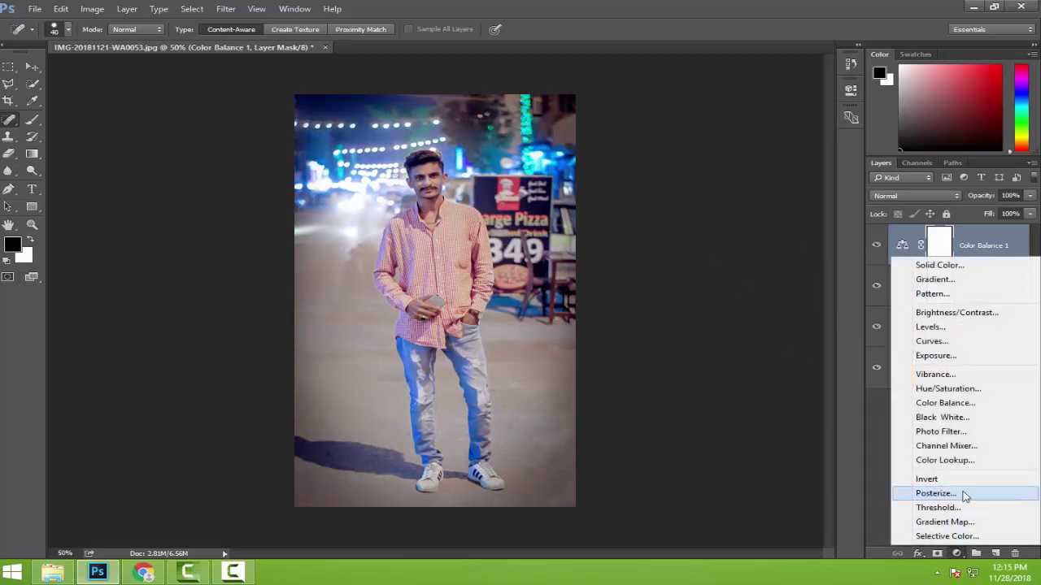
click(1002, 357)
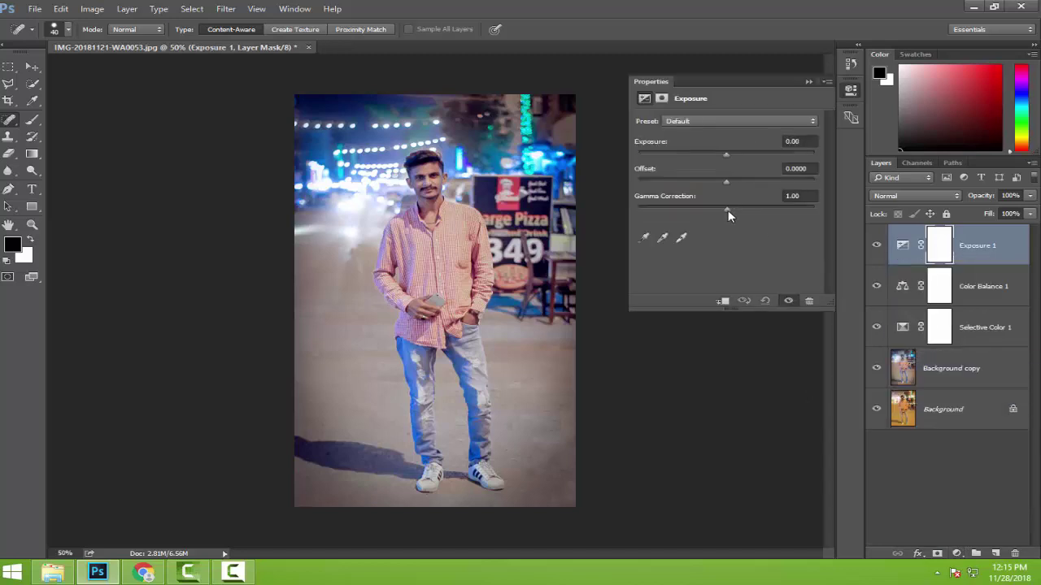
mouse_move(727, 210)
mouse_down()
mouse_move(726, 153)
mouse_move(727, 181)
mouse_up()
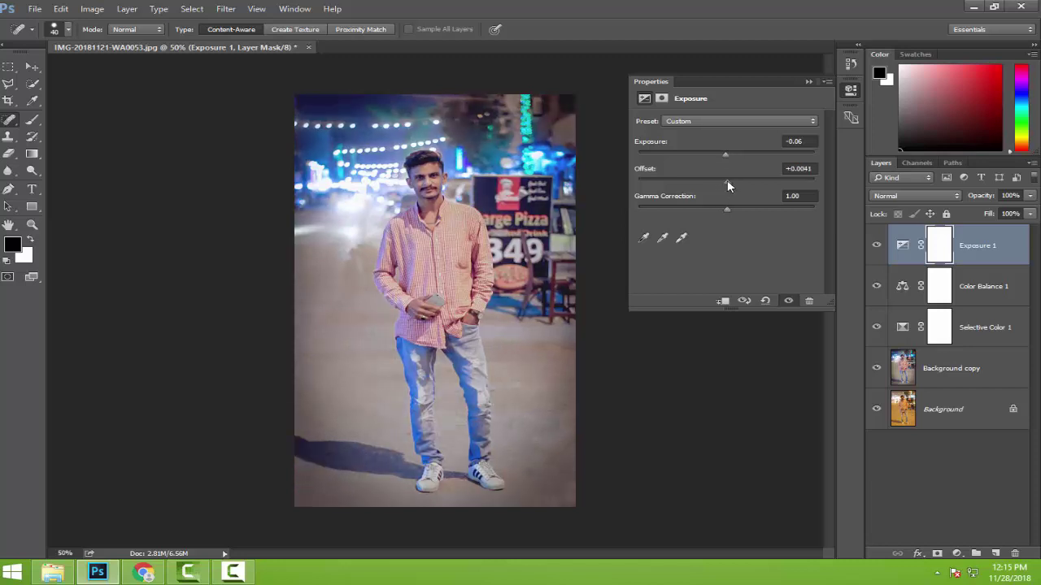
click(808, 83)
click(876, 245)
click(876, 247)
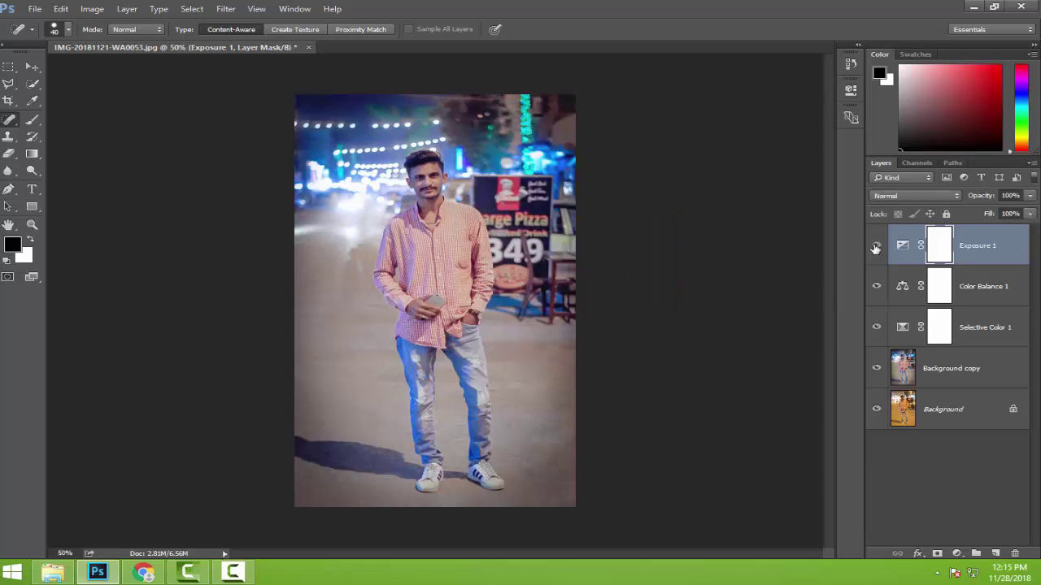
Reset the Exposure 1 offset to 0, then minimize Photoshop to the desktop.
double_click(904, 253)
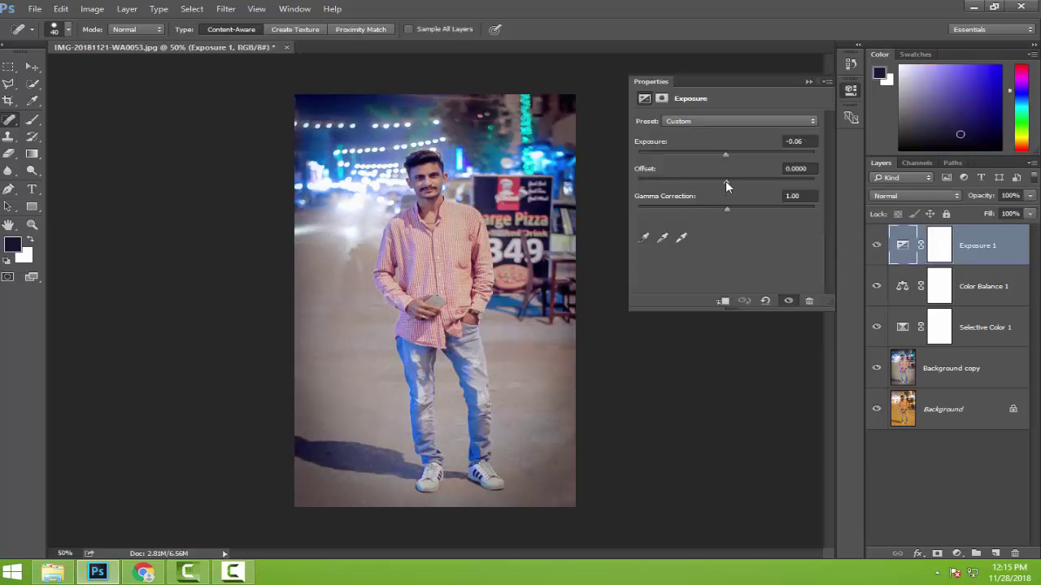
drag(725, 180, 727, 181)
click(809, 82)
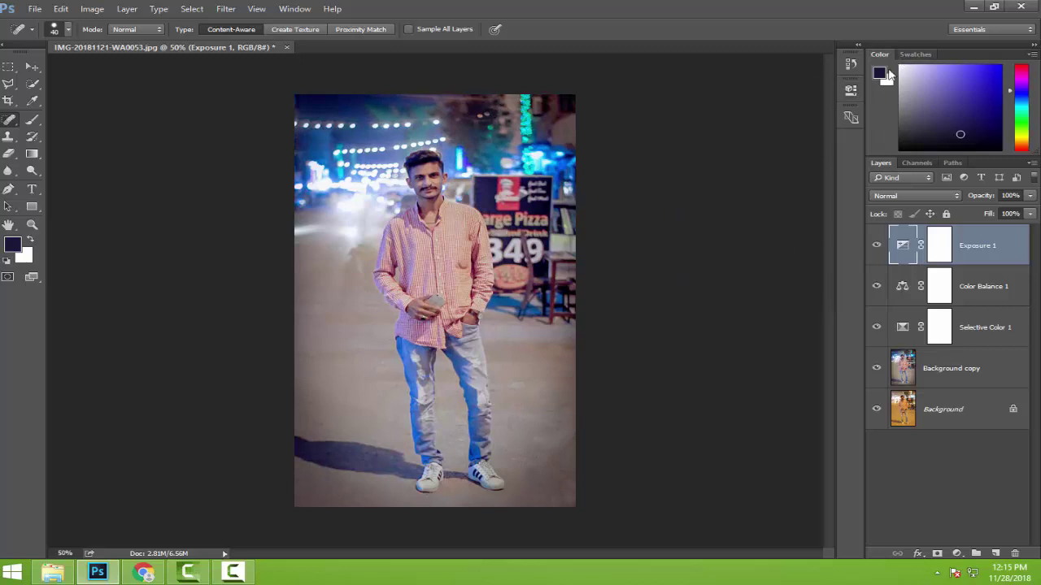
click(974, 8)
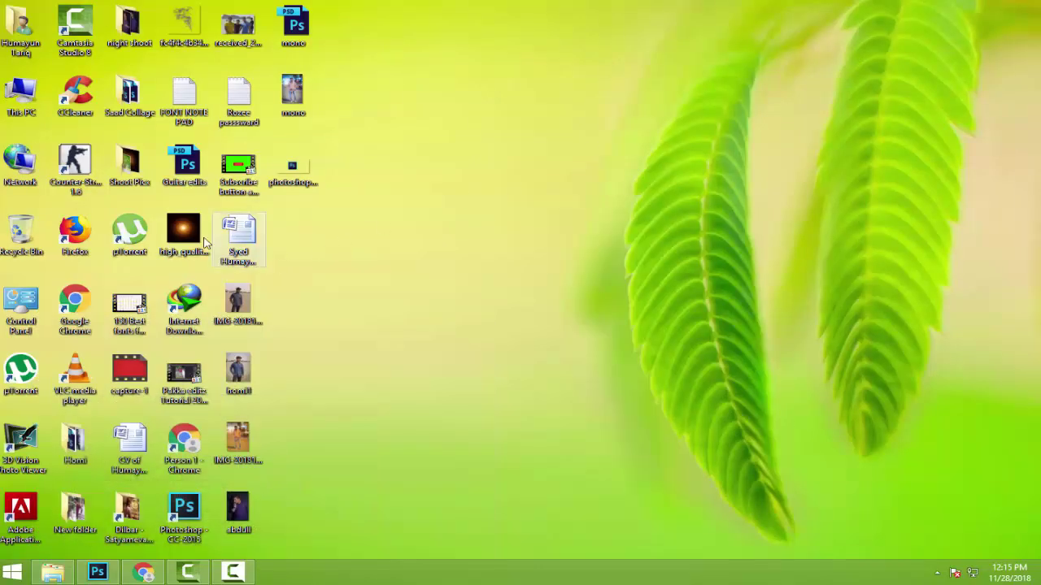
Place the lens flare image over the upper-left of the photo in Screen blend mode.
mouse_move(204, 236)
mouse_down()
mouse_move(105, 579)
mouse_move(435, 301)
mouse_up()
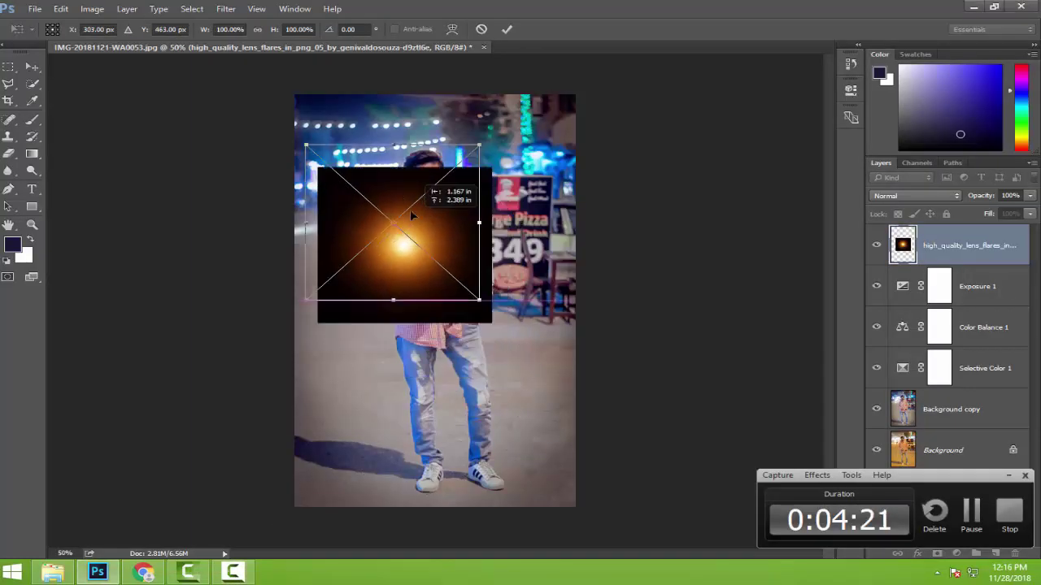
drag(456, 294, 387, 199)
key(Return)
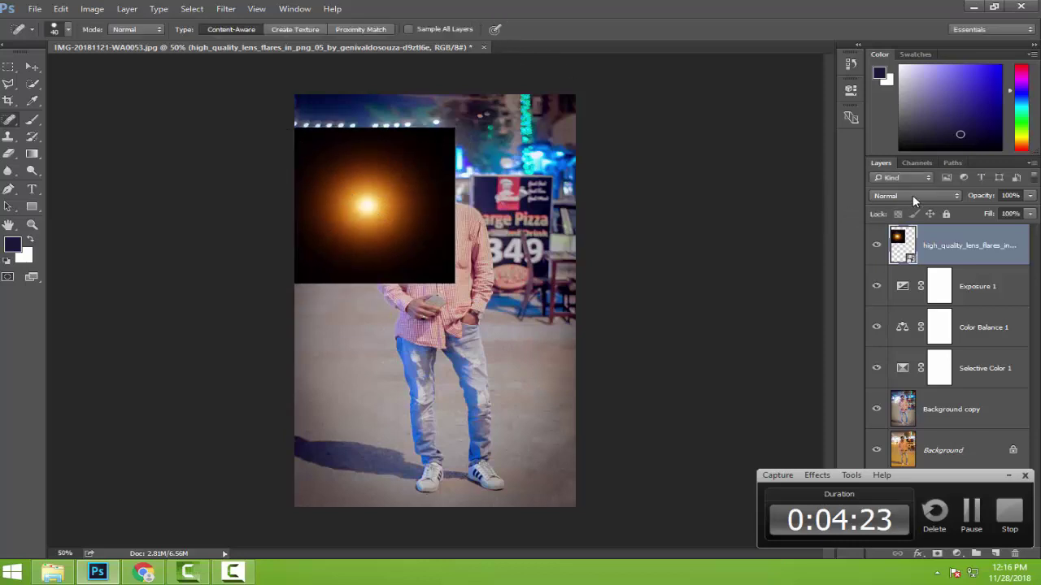
click(913, 196)
click(910, 289)
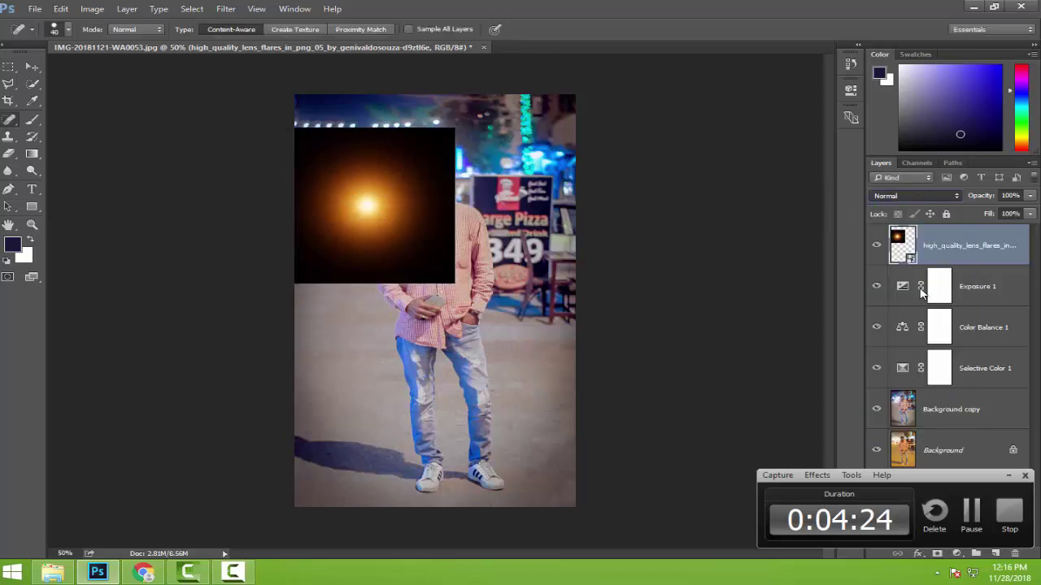
Recolour the flare blue with Hue/Saturation, setting Hue to 180.
click(99, 12)
mouse_move(114, 41)
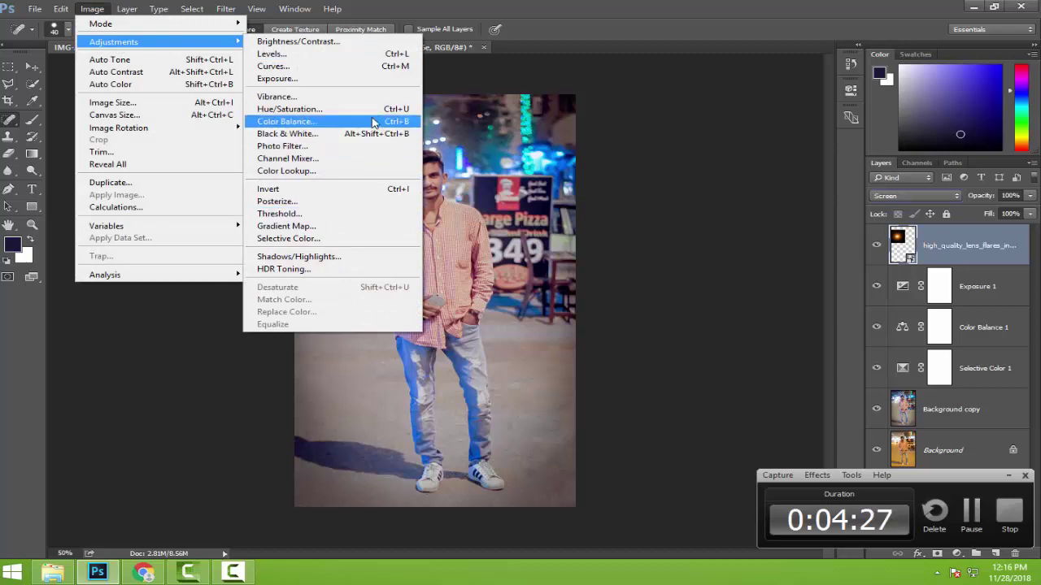
click(372, 109)
drag(776, 205, 874, 206)
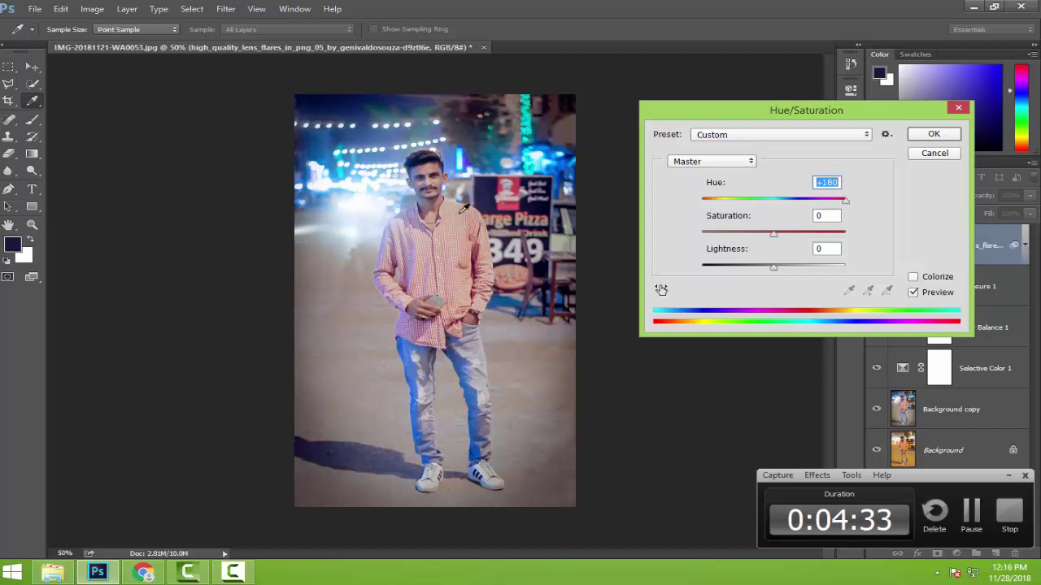
text(180)
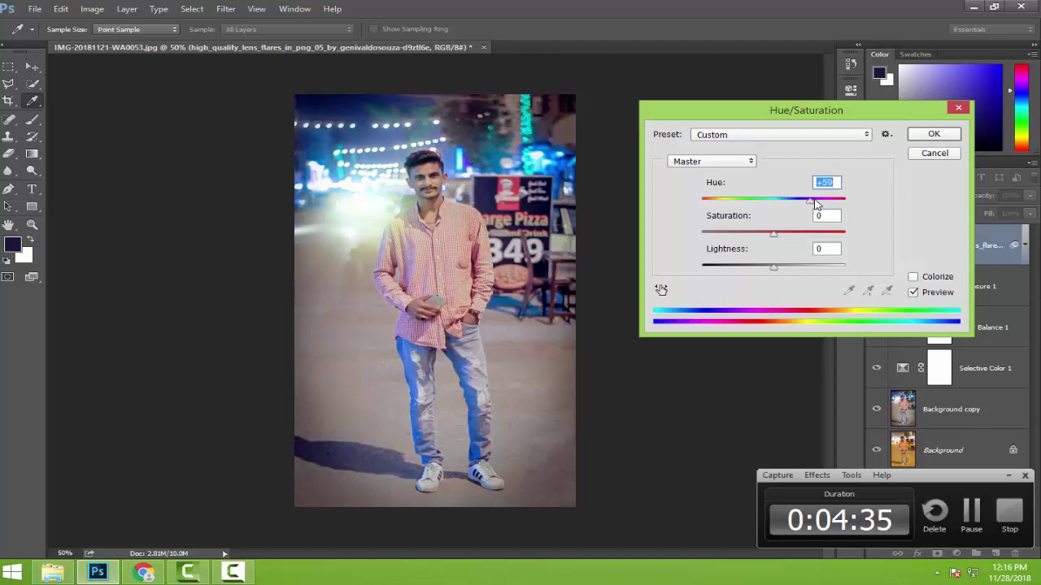
click(934, 134)
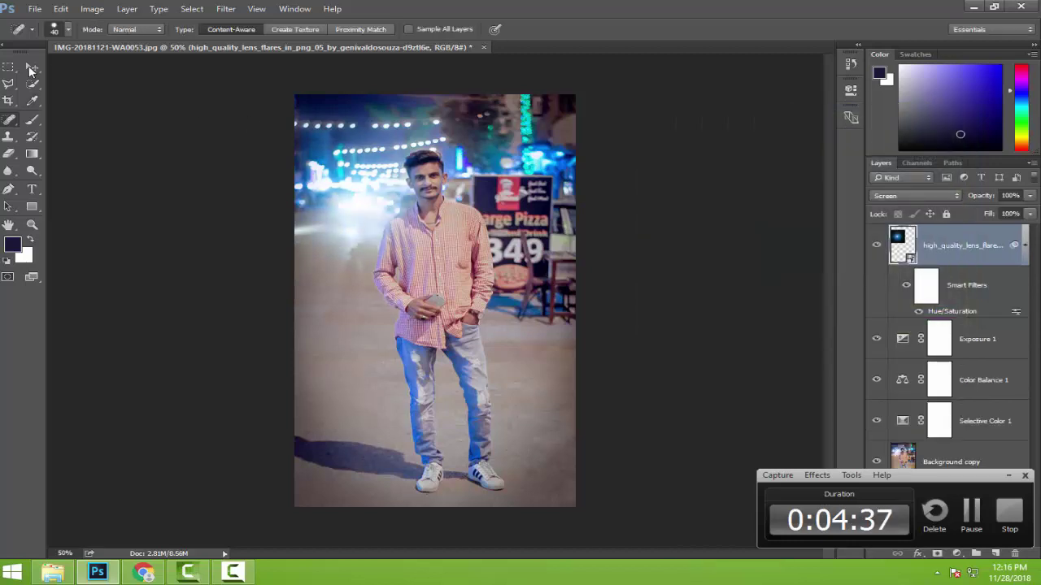
Reposition the lens flare and enlarge it toward the upper left with Free Transform.
key(v)
mouse_move(425, 291)
mouse_down()
mouse_move(431, 281)
mouse_move(465, 287)
mouse_up()
key(ctrl+t)
drag(447, 251, 443, 241)
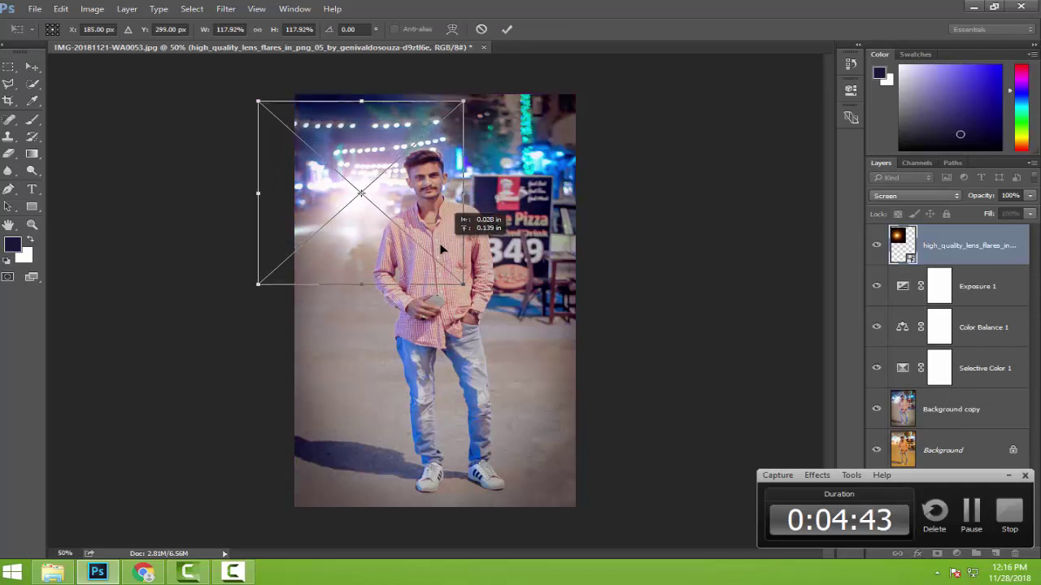
key(Return)
Lower the flare layer's opacity to 96% and zoom the view out to 50%.
key(ctrl+minus)
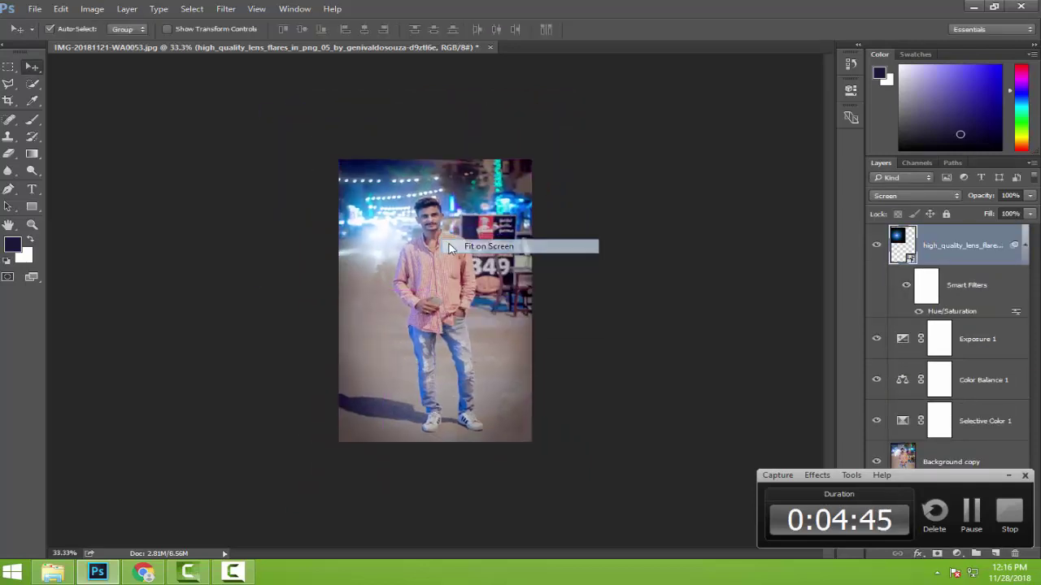
drag(443, 270, 488, 271)
drag(980, 199, 976, 199)
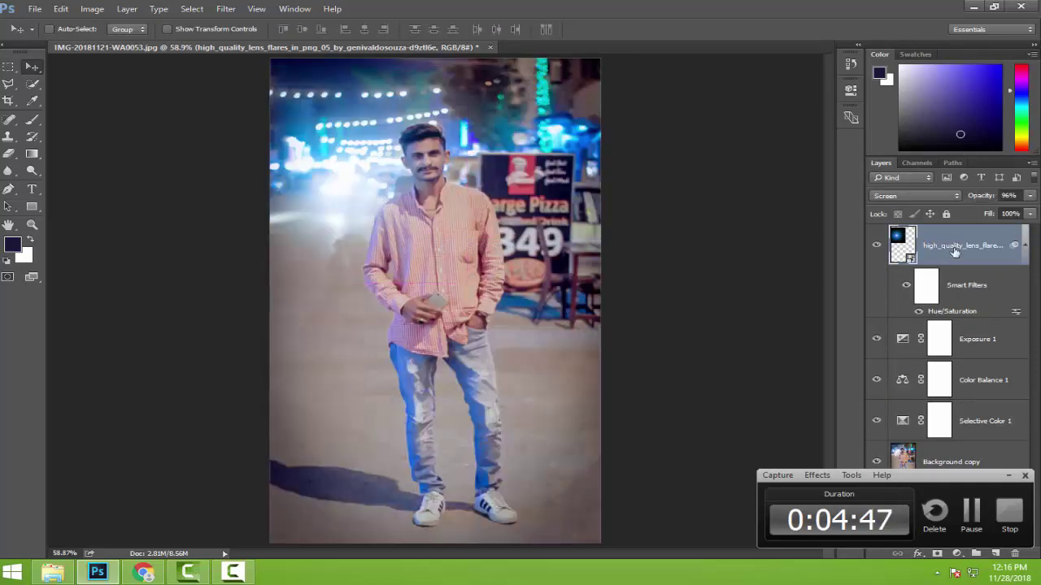
right_click(498, 249)
key(ctrl+minus)
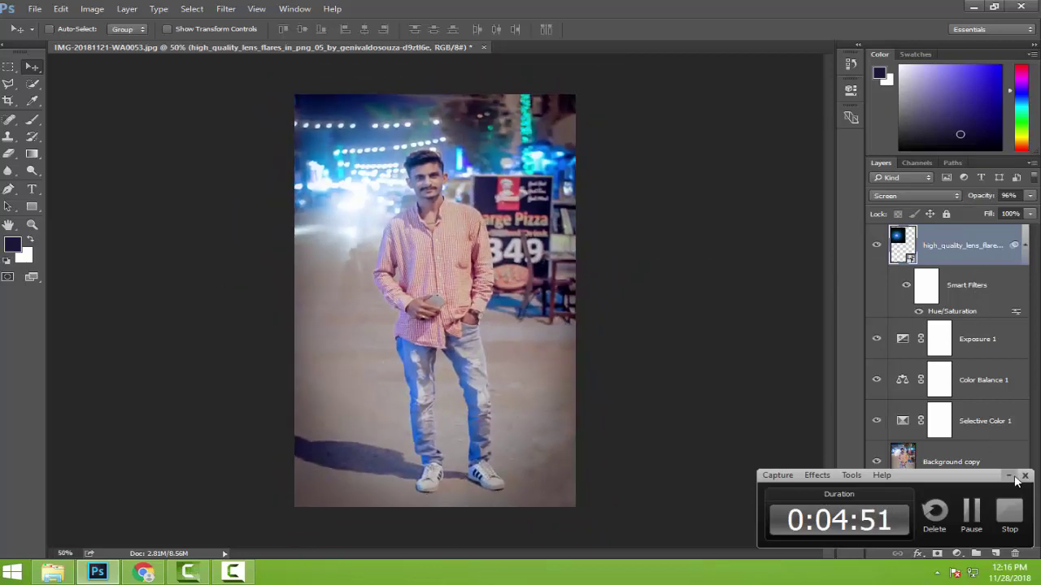
Create Layer 1 holding a merged copy of the image via Apply Image.
click(994, 553)
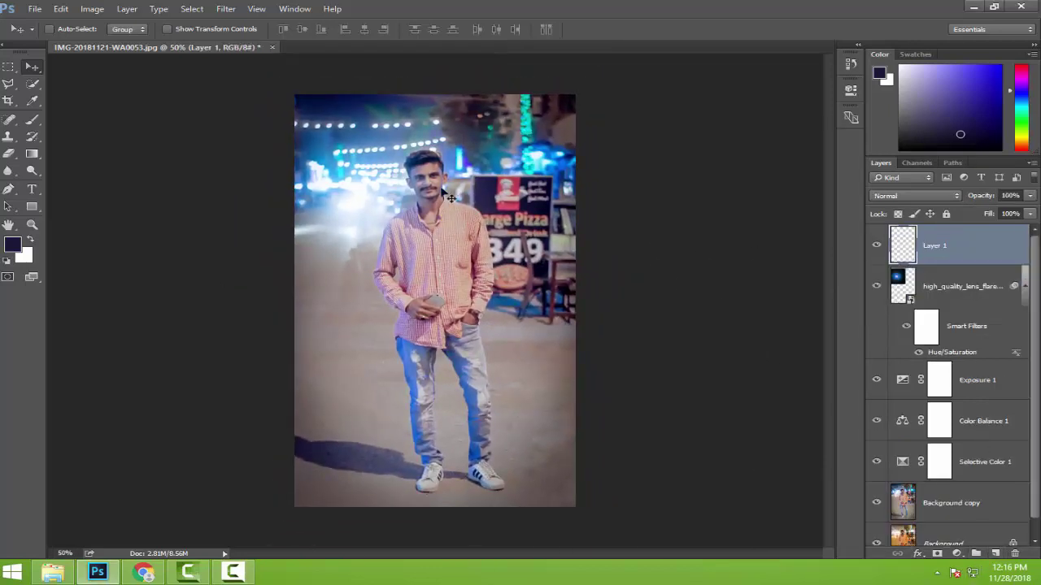
click(92, 8)
click(135, 198)
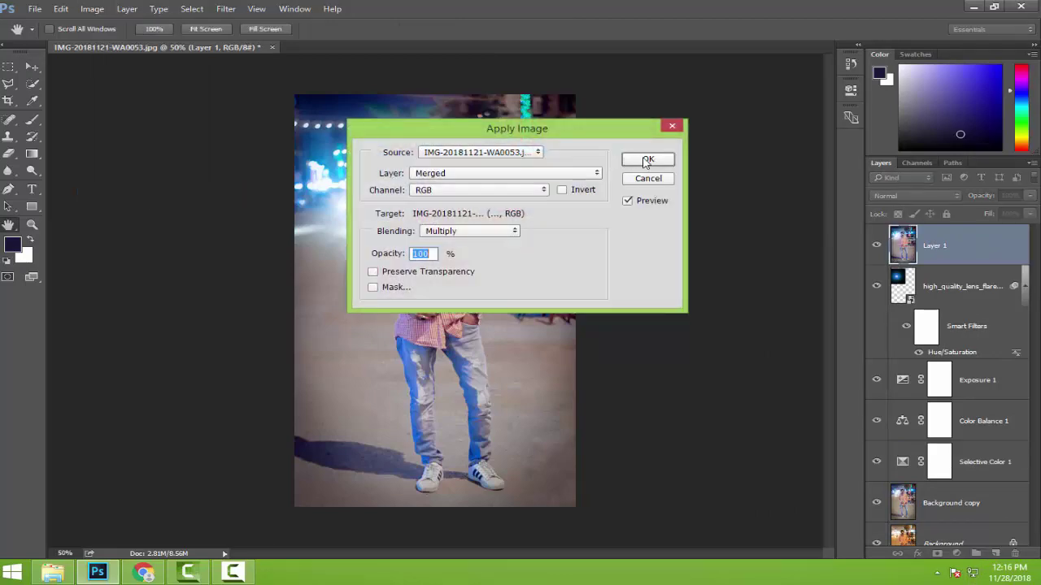
click(647, 161)
click(225, 9)
click(260, 84)
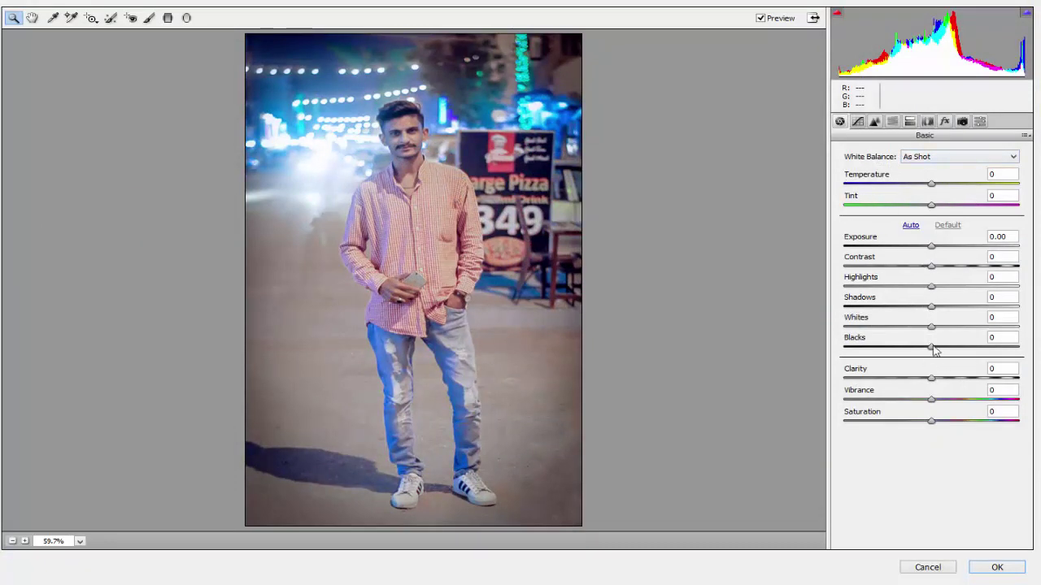
In Camera Raw, set Blacks to -24, reduce Aquas saturation and raise Blues saturation to about +15.
drag(933, 350, 912, 351)
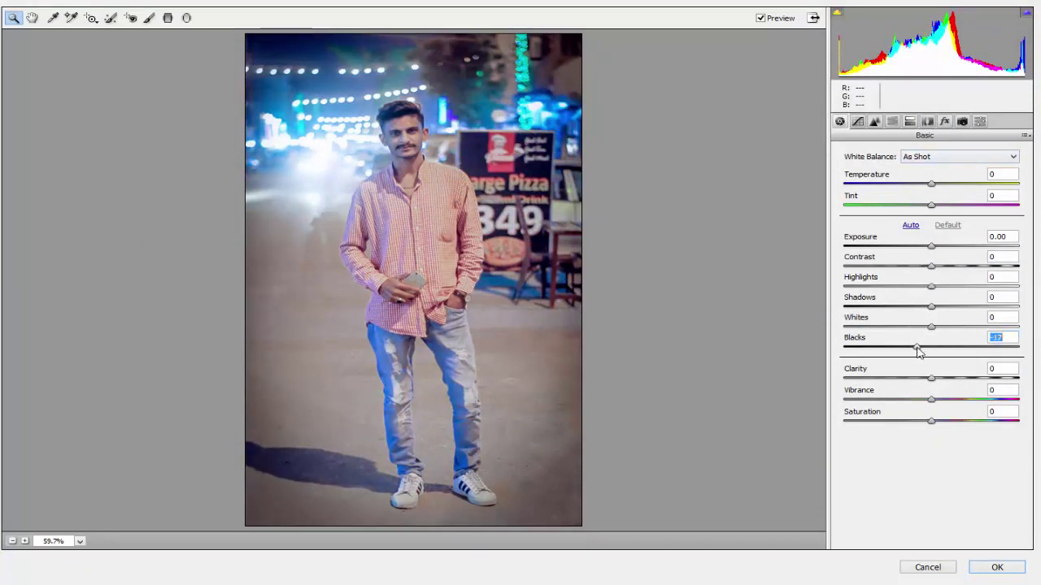
click(892, 122)
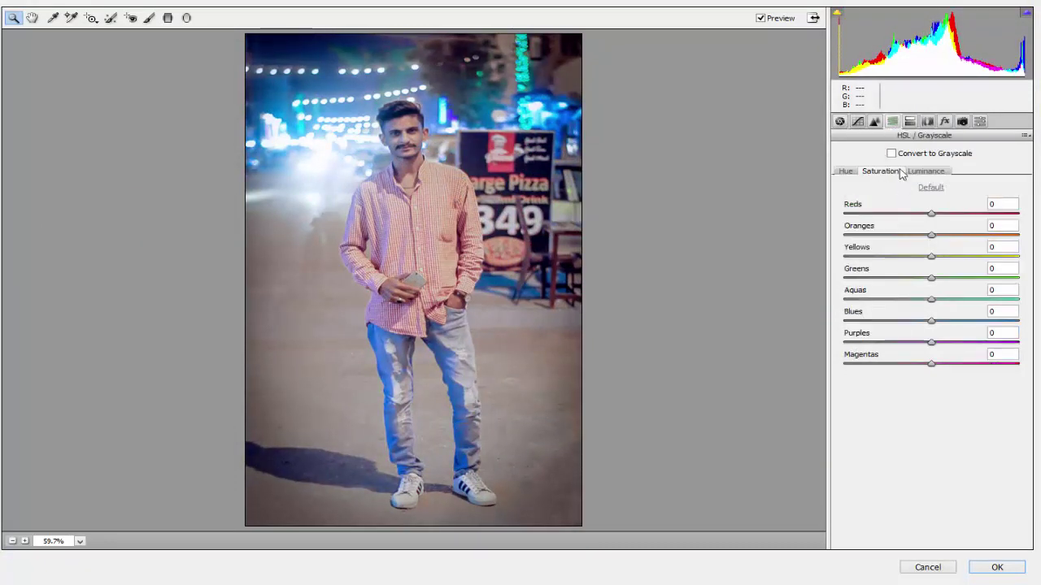
click(914, 300)
click(921, 322)
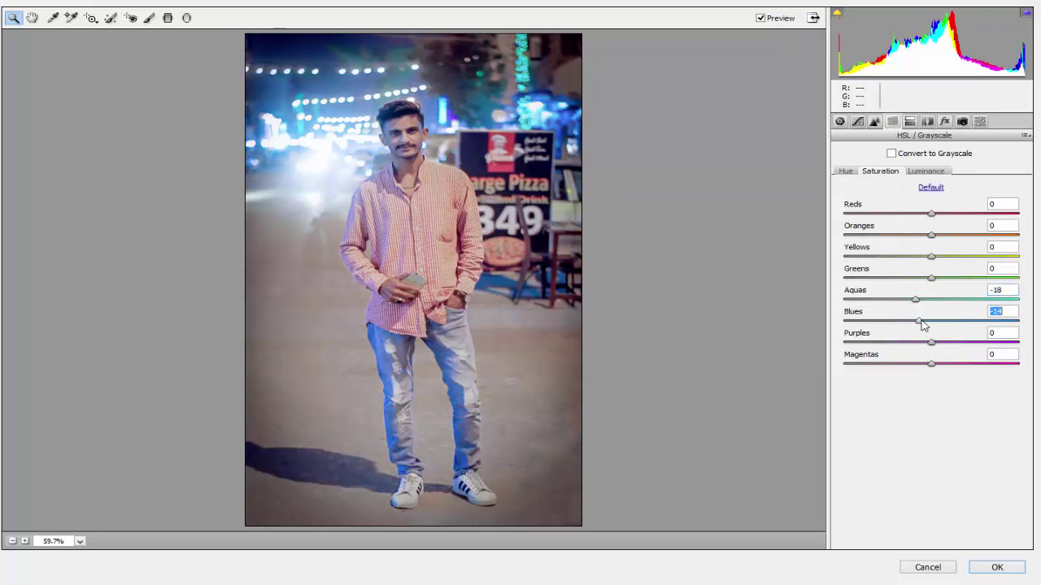
drag(931, 323, 945, 322)
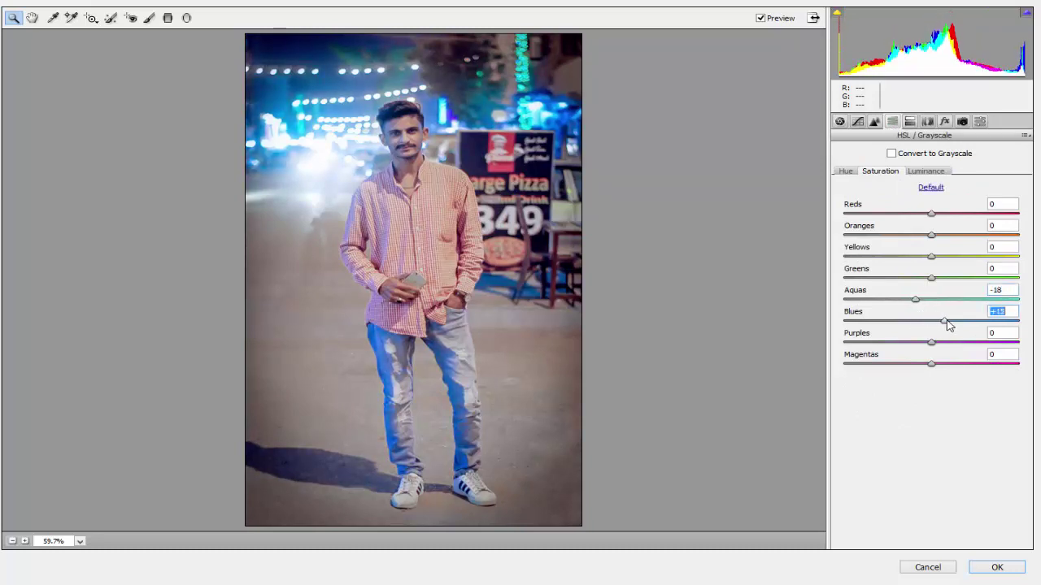
Add a -20 edge vignette and tint the highlights with Split Toning.
click(944, 121)
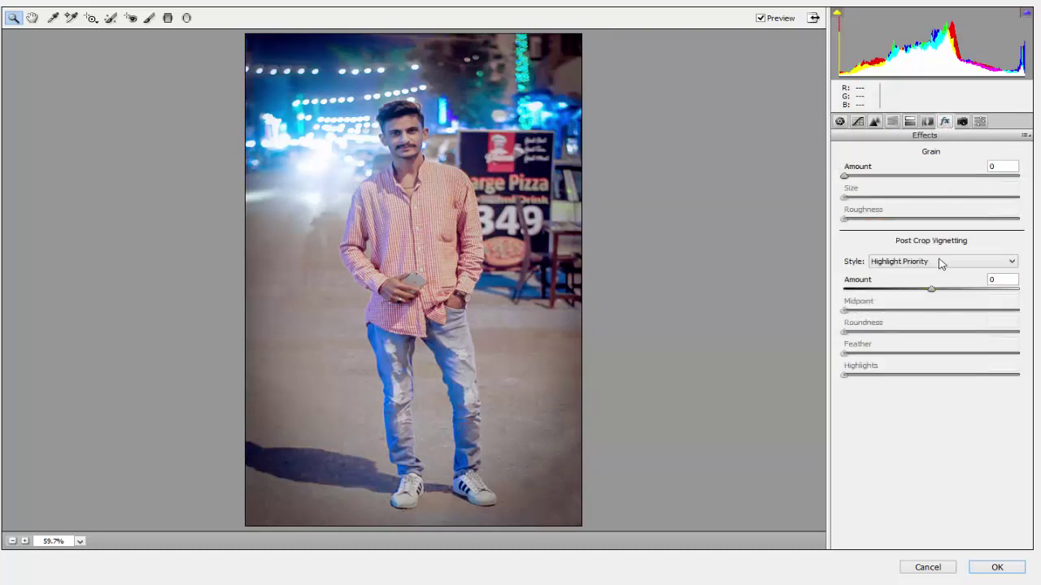
drag(933, 292, 915, 292)
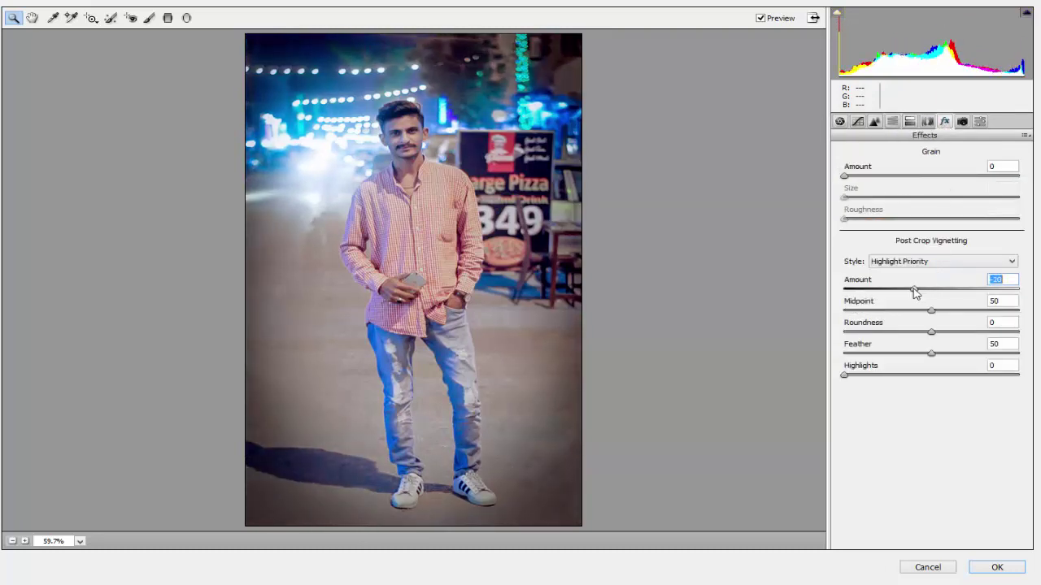
click(909, 121)
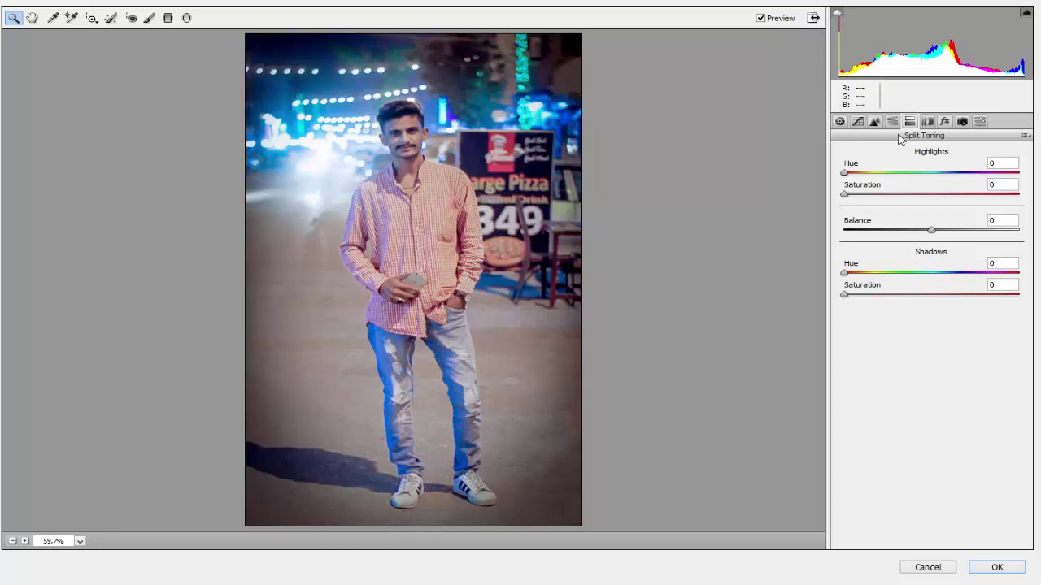
drag(844, 193, 953, 177)
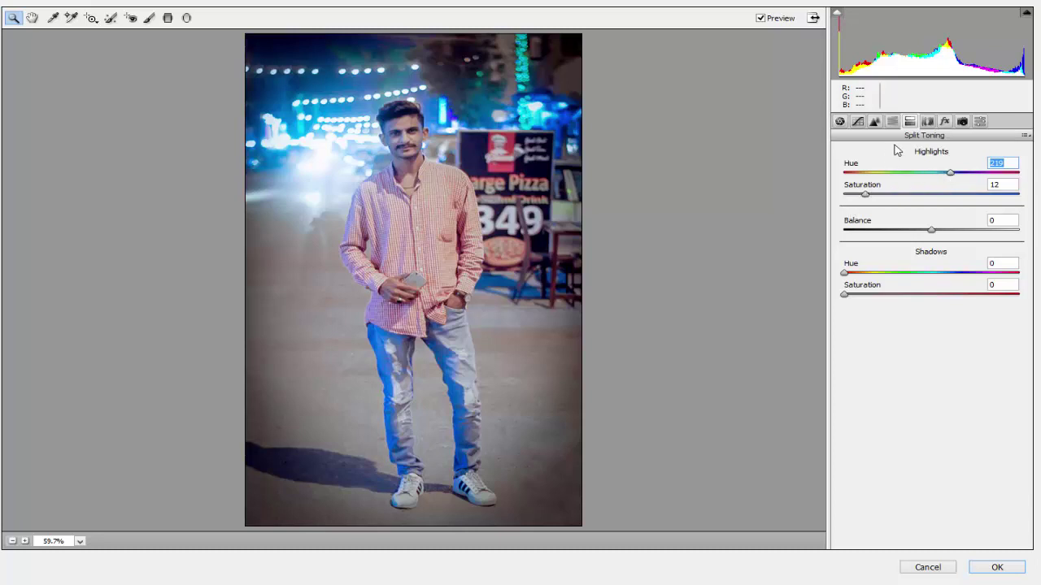
click(874, 121)
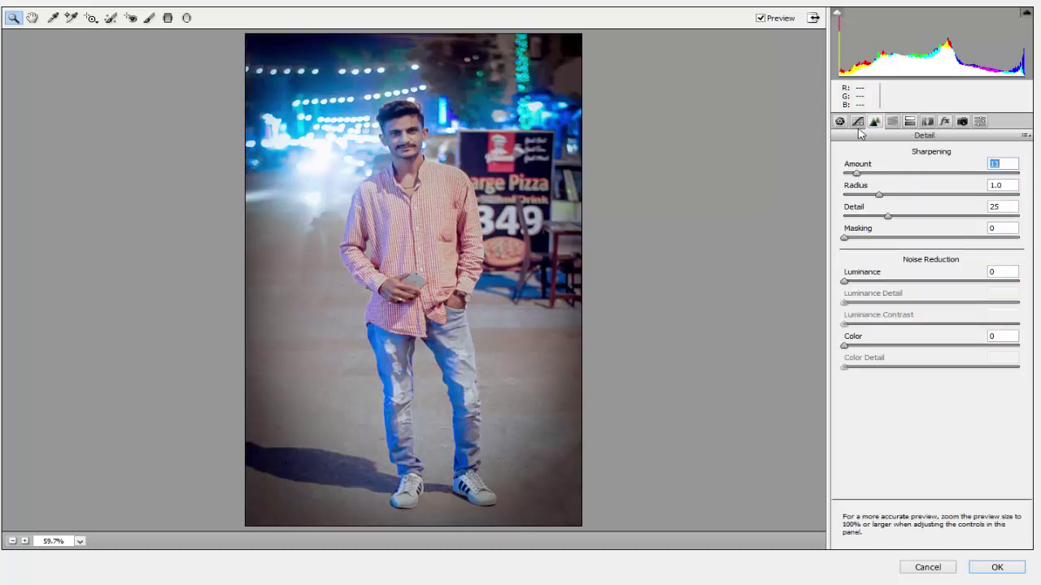
Pull the tone curve Darks to -8 and raise Whites to +8.
click(857, 121)
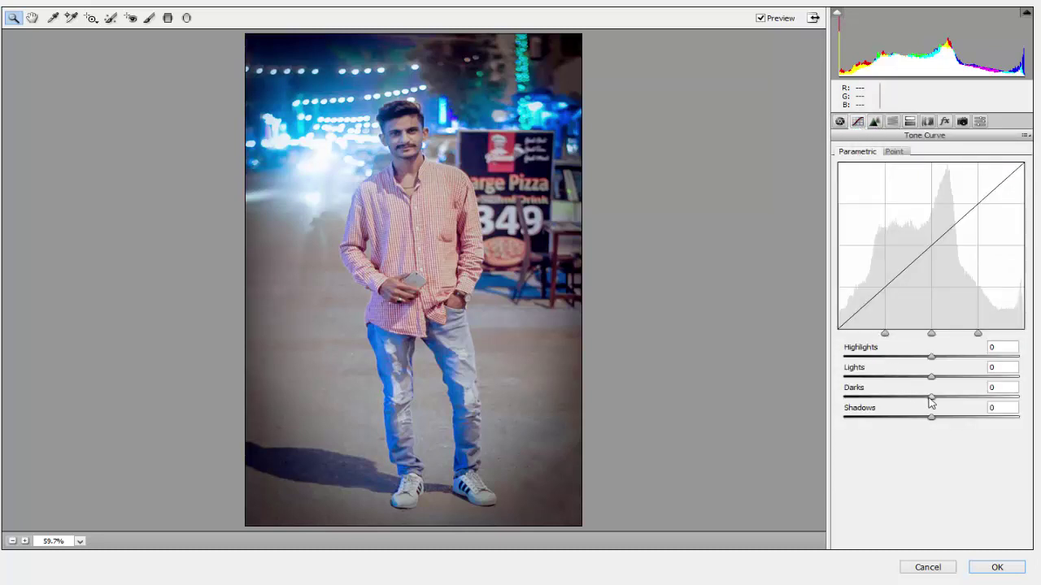
drag(931, 397, 940, 378)
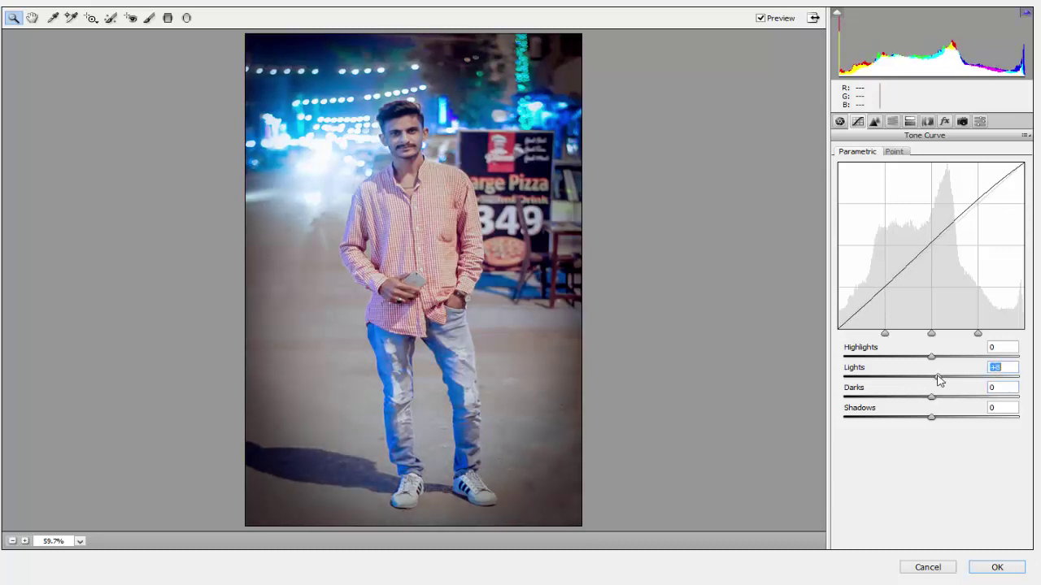
click(839, 121)
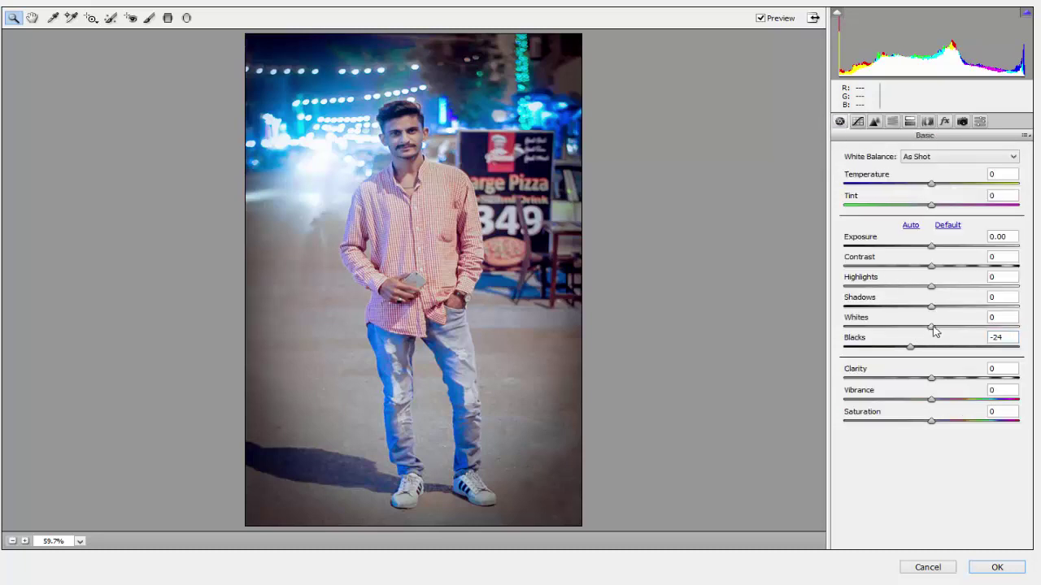
mouse_move(932, 326)
mouse_down()
mouse_move(949, 310)
mouse_move(940, 308)
mouse_up()
Brighten HSL luminance: Yellows +24, Greens +3, and Oranges slightly.
click(910, 122)
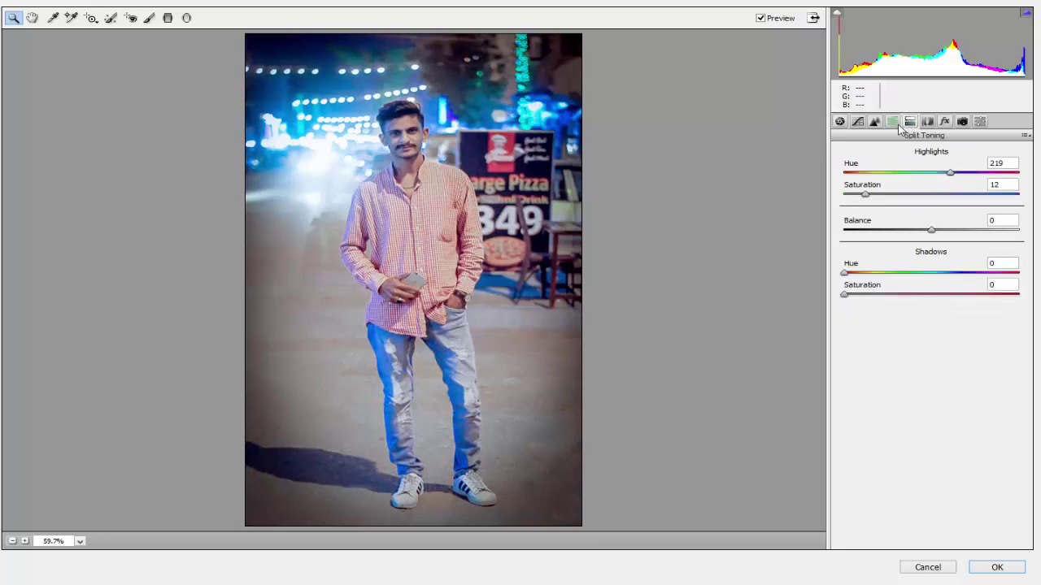
click(892, 121)
click(927, 172)
drag(931, 257, 956, 257)
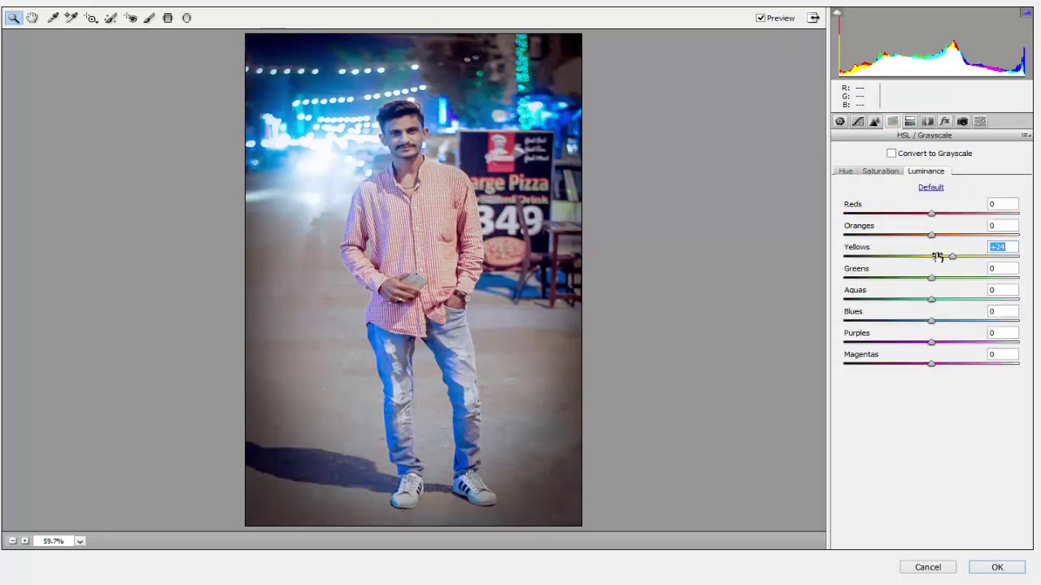
mouse_move(932, 321)
mouse_down()
mouse_move(946, 325)
mouse_move(932, 323)
mouse_up()
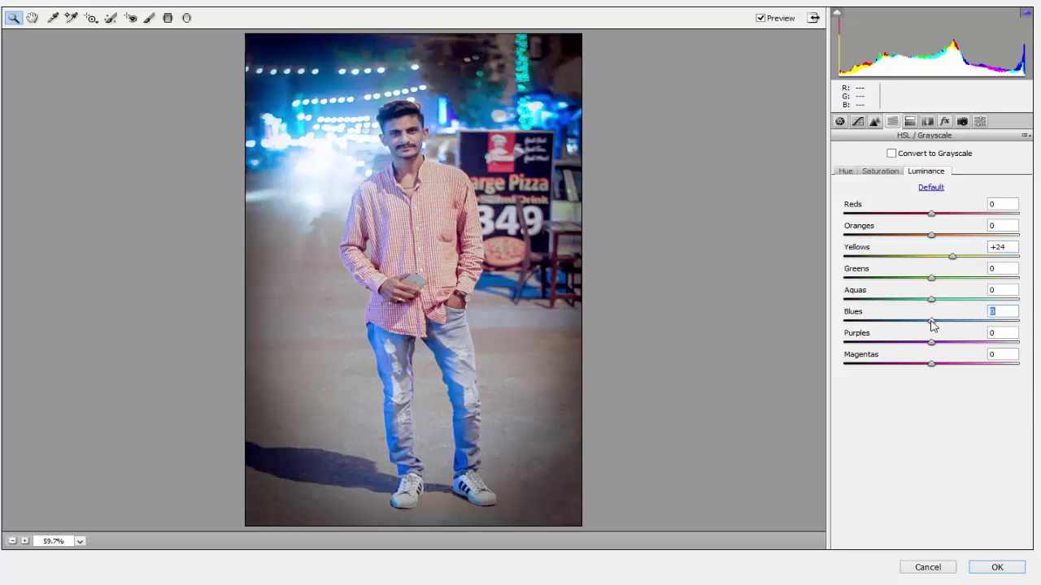
mouse_move(934, 281)
mouse_down()
mouse_move(949, 281)
mouse_move(935, 282)
mouse_up()
mouse_move(931, 237)
mouse_down()
mouse_move(945, 238)
mouse_move(936, 239)
mouse_up()
Apply the Camera Raw finish, fit the photo on screen, and set Layer 1 opacity to 86%.
click(1002, 561)
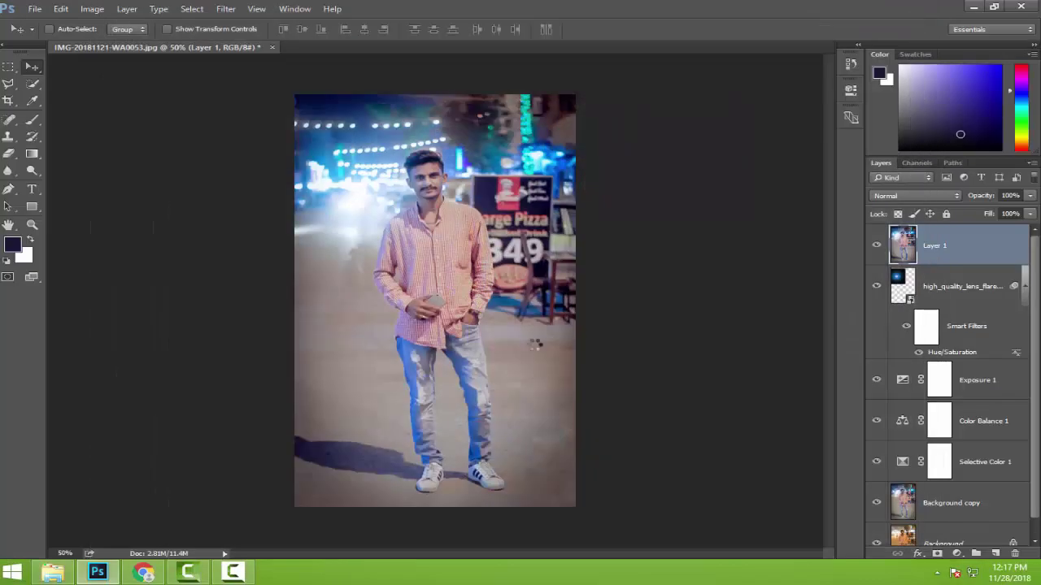
right_click(445, 238)
click(455, 239)
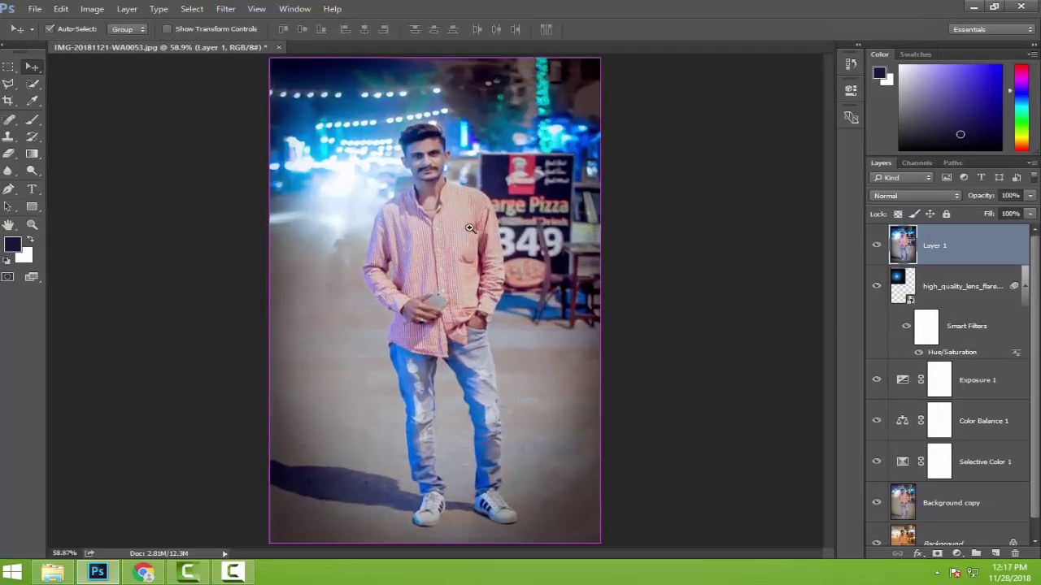
click(878, 246)
click(877, 246)
drag(970, 197, 971, 197)
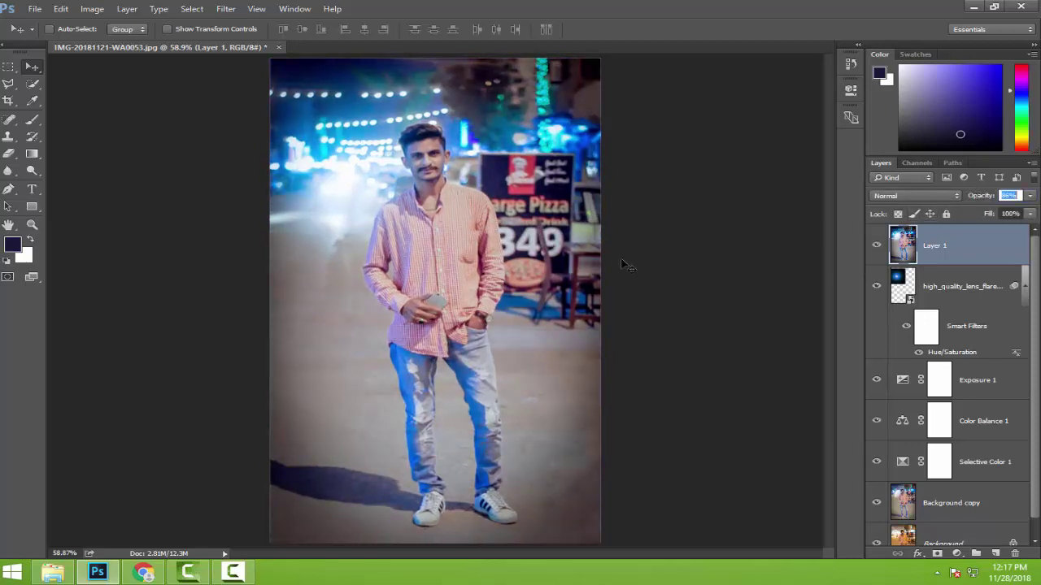
key(ctrl+space)
click(234, 571)
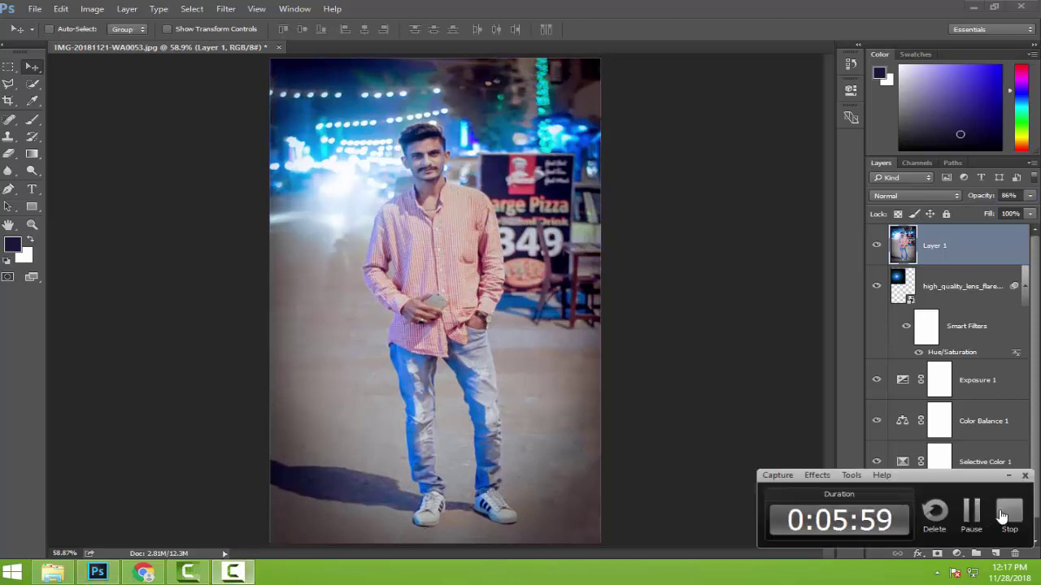